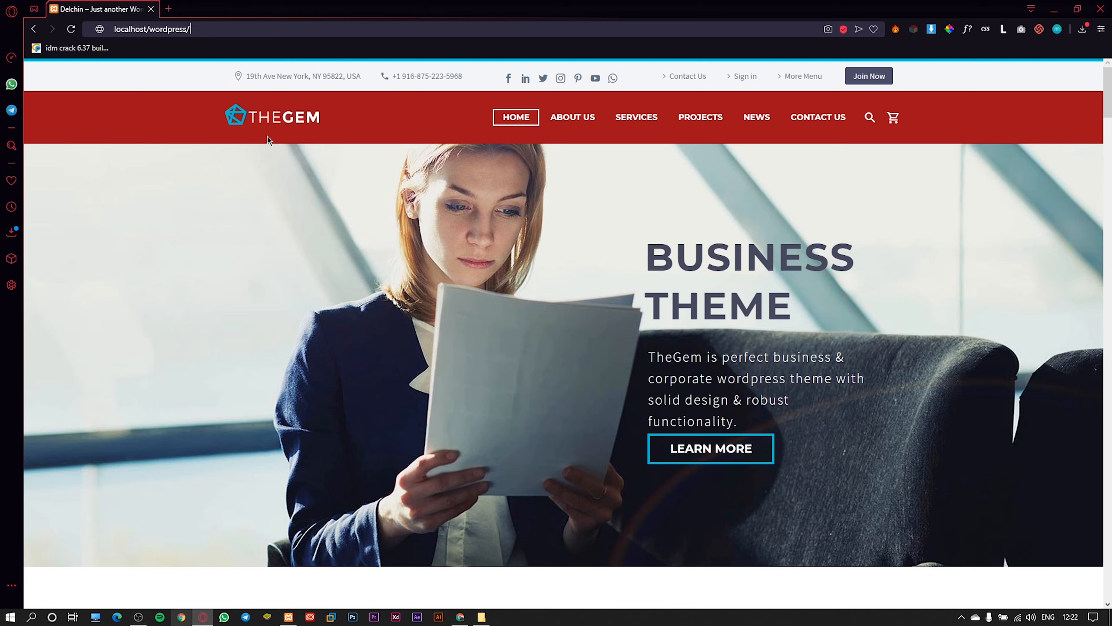
Load the local WordPress site at localhost/wordpress/ and examine its address
key("Return")
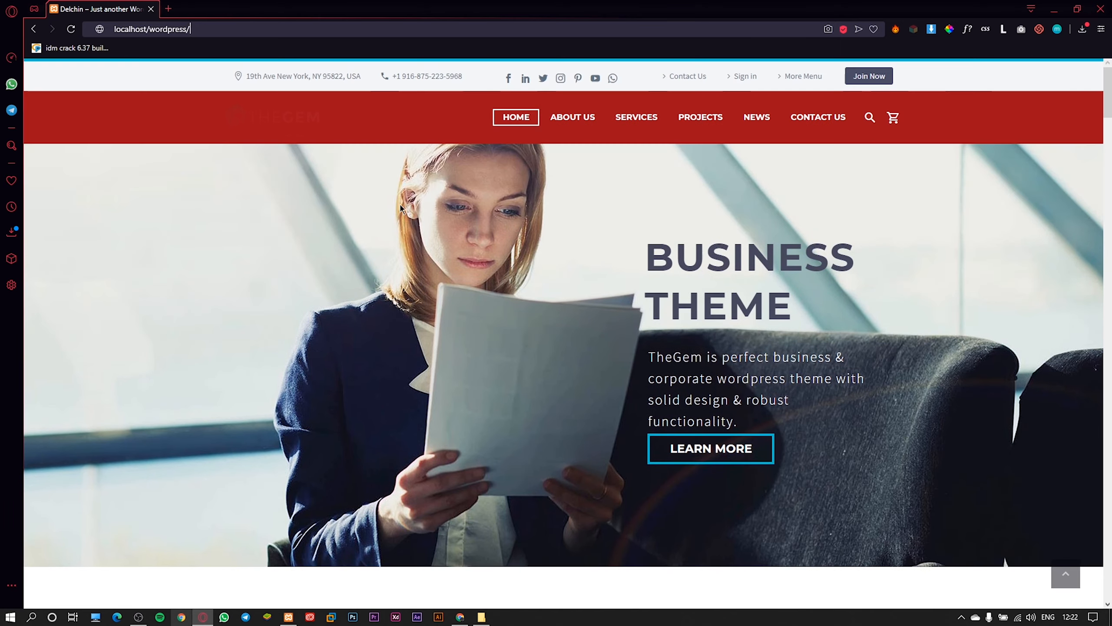
left_click_drag(207, 29, 165, 29)
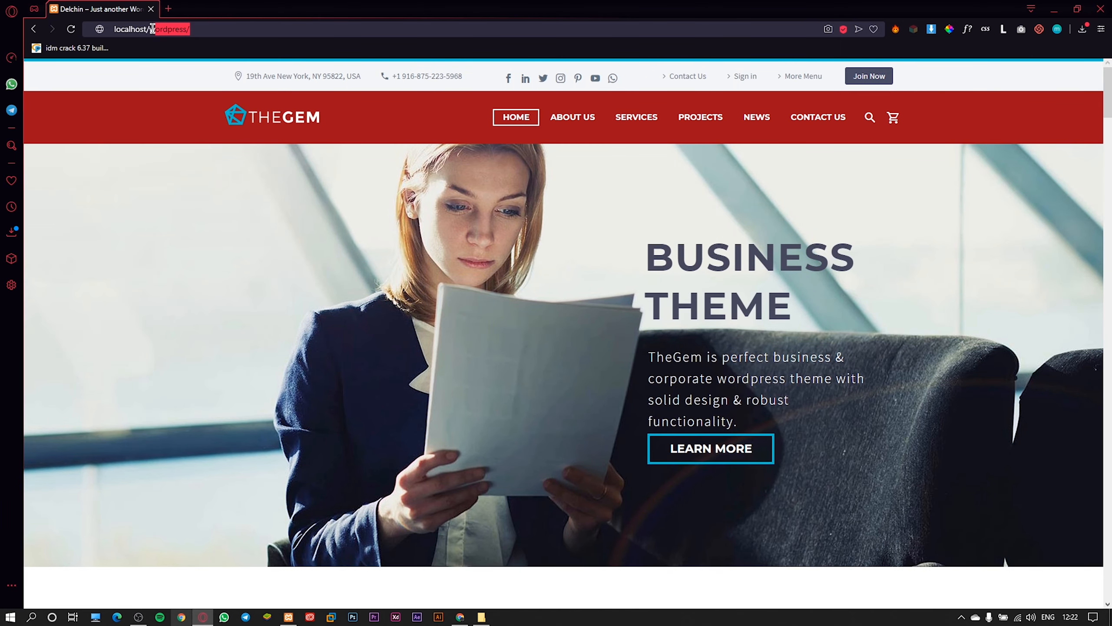
left_click(194, 28)
Search the web for "wordpress download" in a new tab and open the WordPress.org download page
left_click(166, 9)
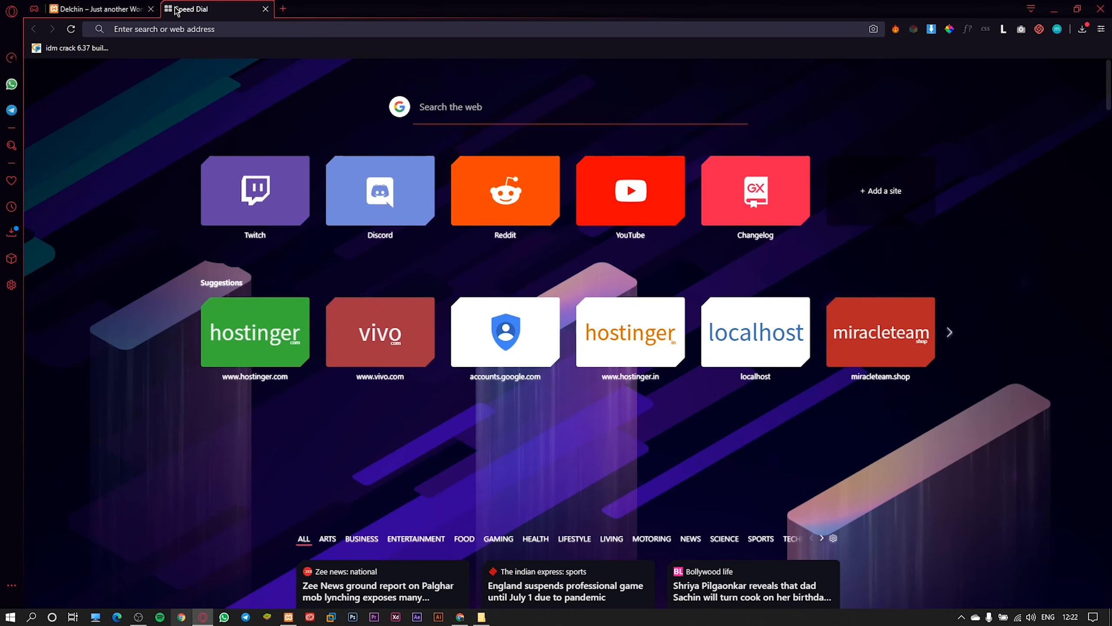
type("wordpress")
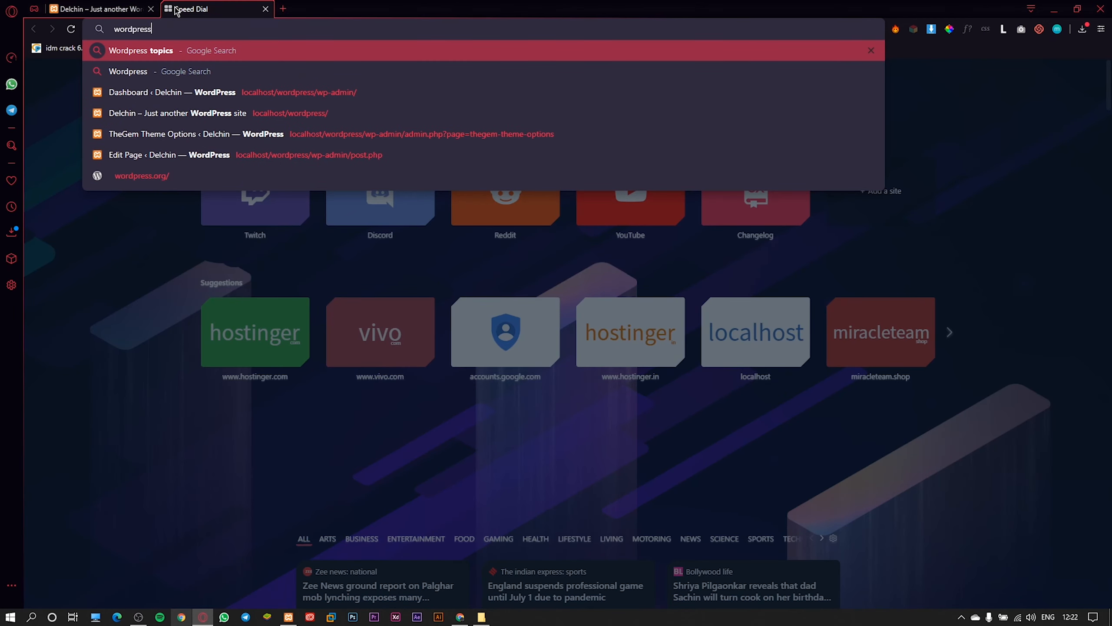
type(" download")
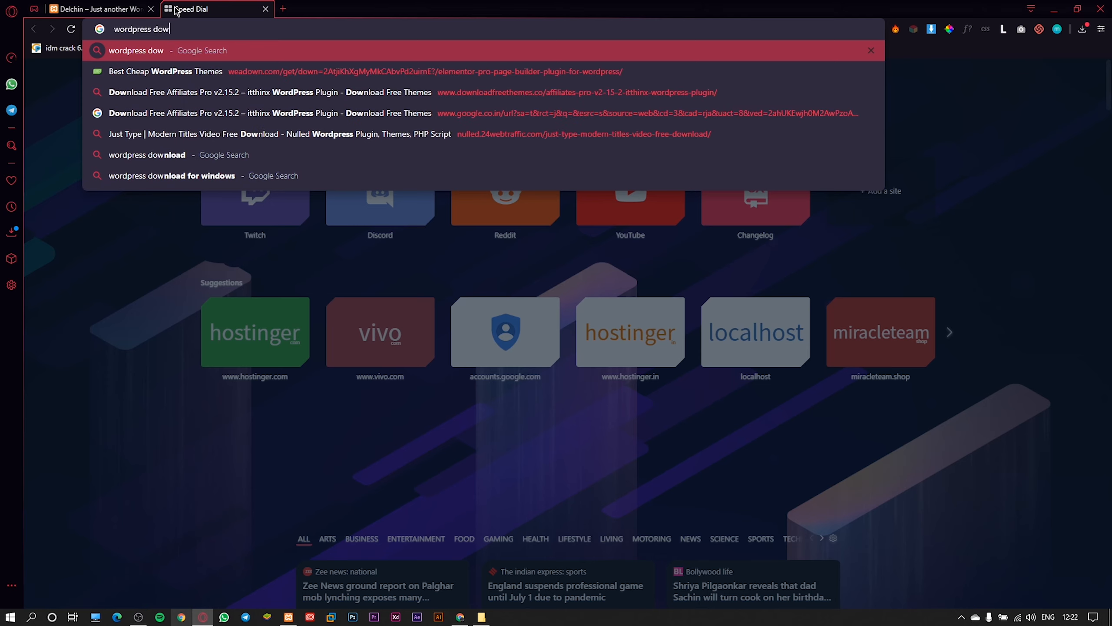
key("Return")
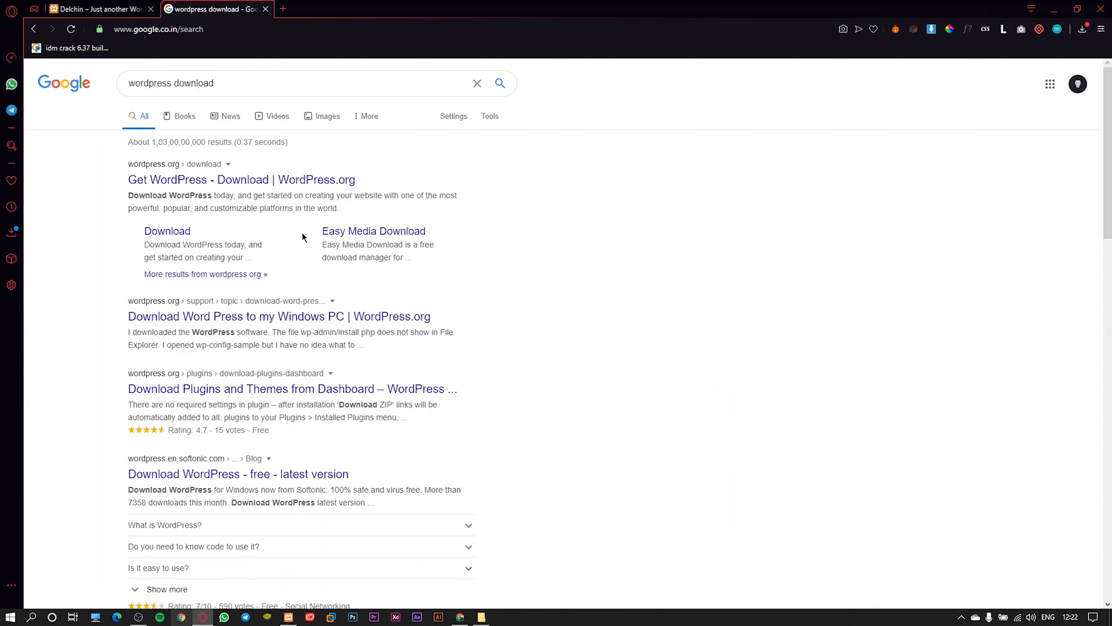
left_click(416, 240)
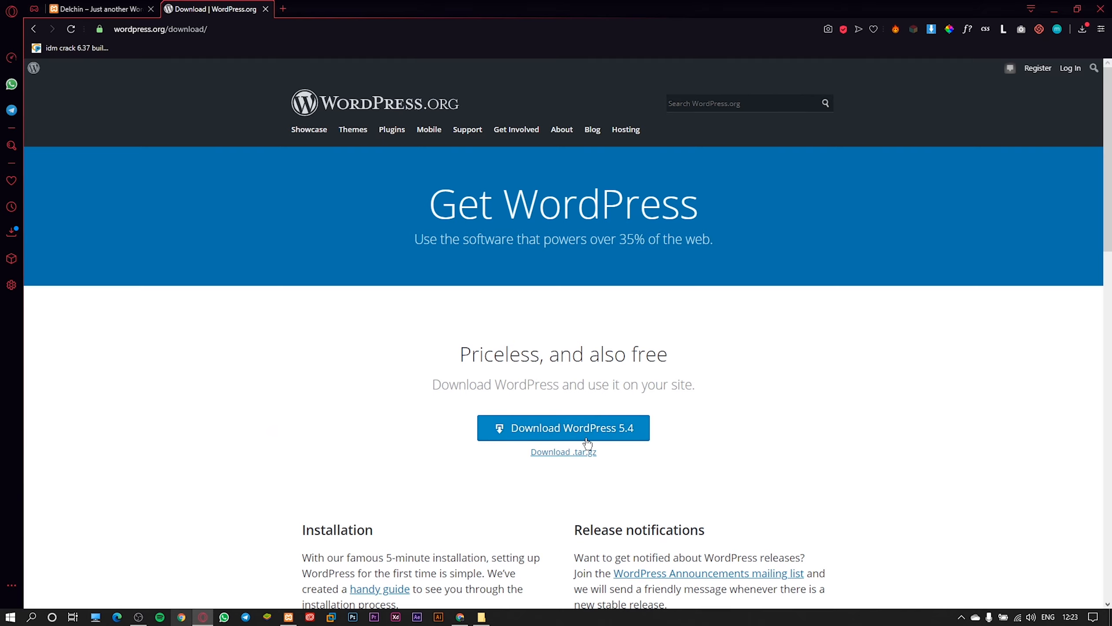
Search for "xampp" in another new tab and open the Apache Friends download page
left_click(283, 9)
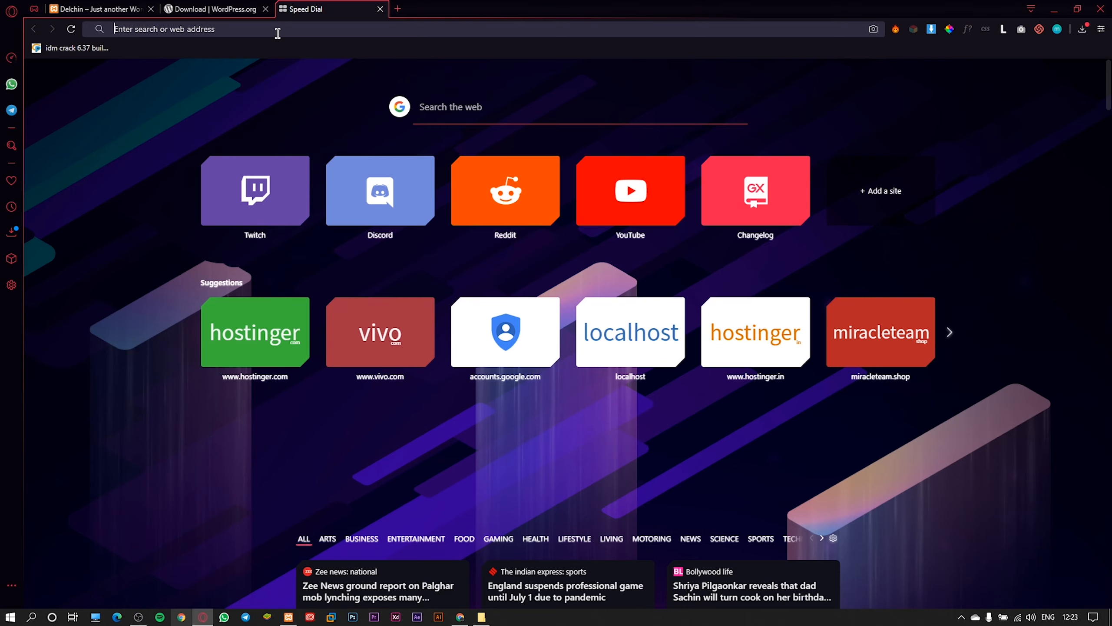
type("xampp")
key("Return")
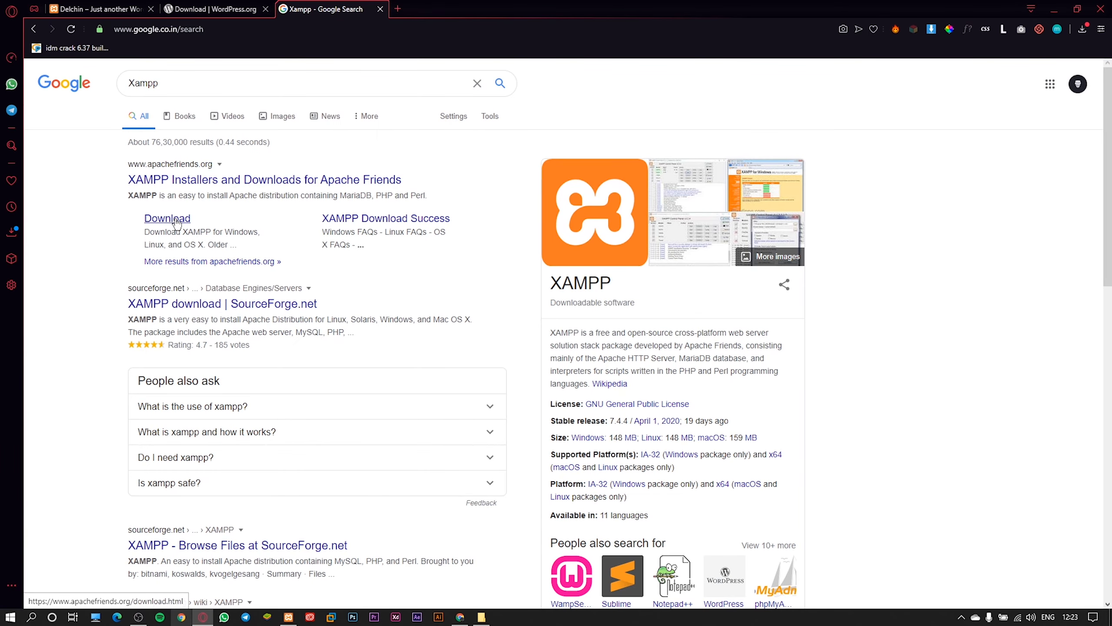
left_click(176, 223)
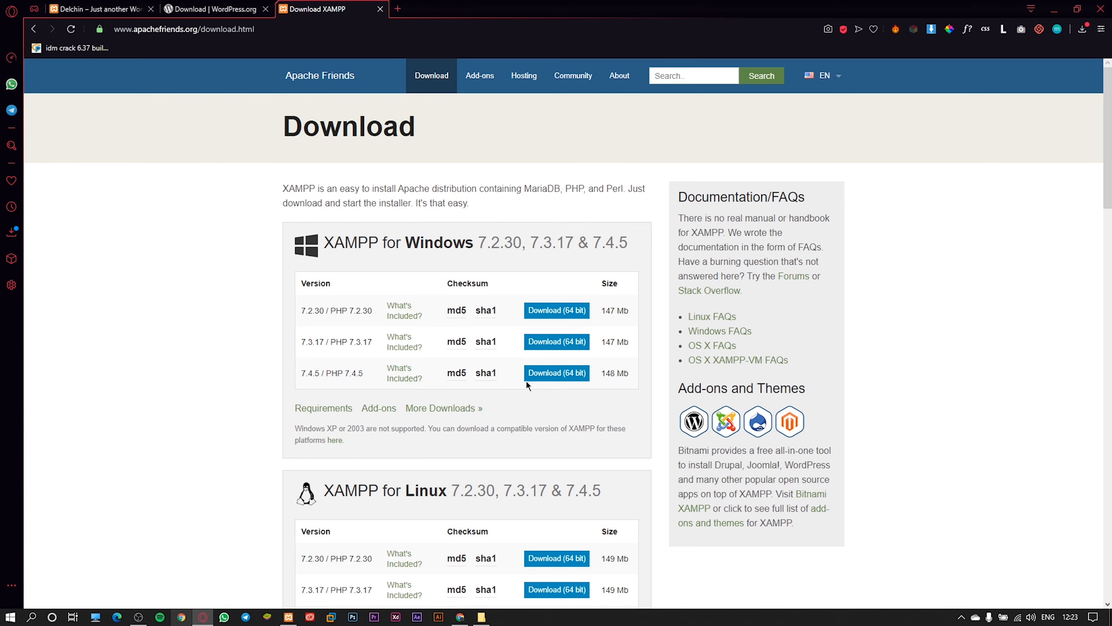
left_click(209, 6)
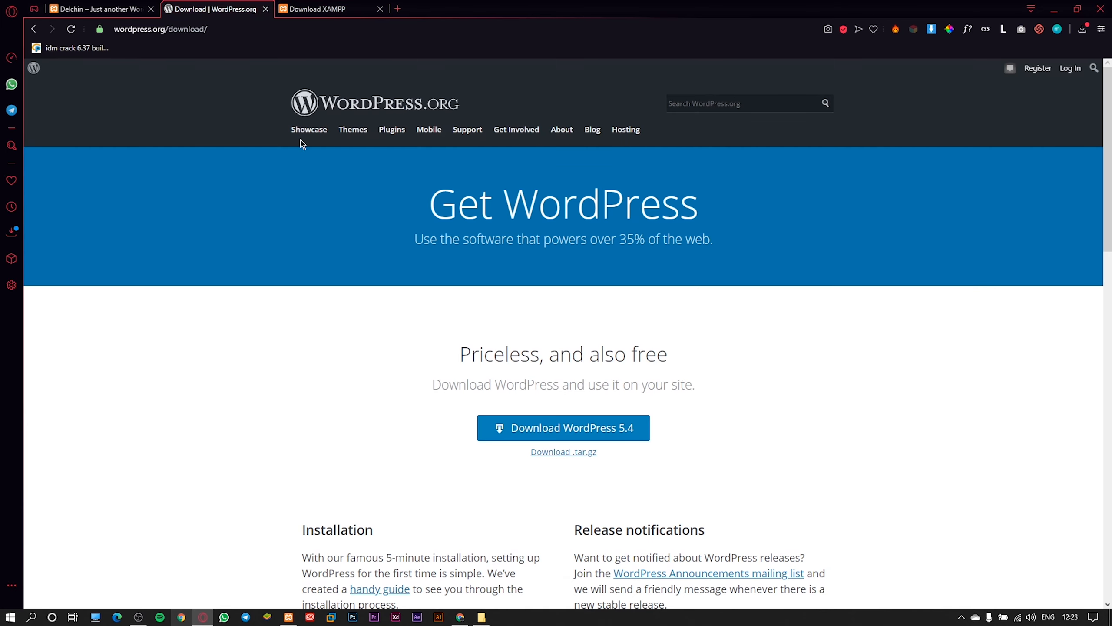
left_click(337, 5)
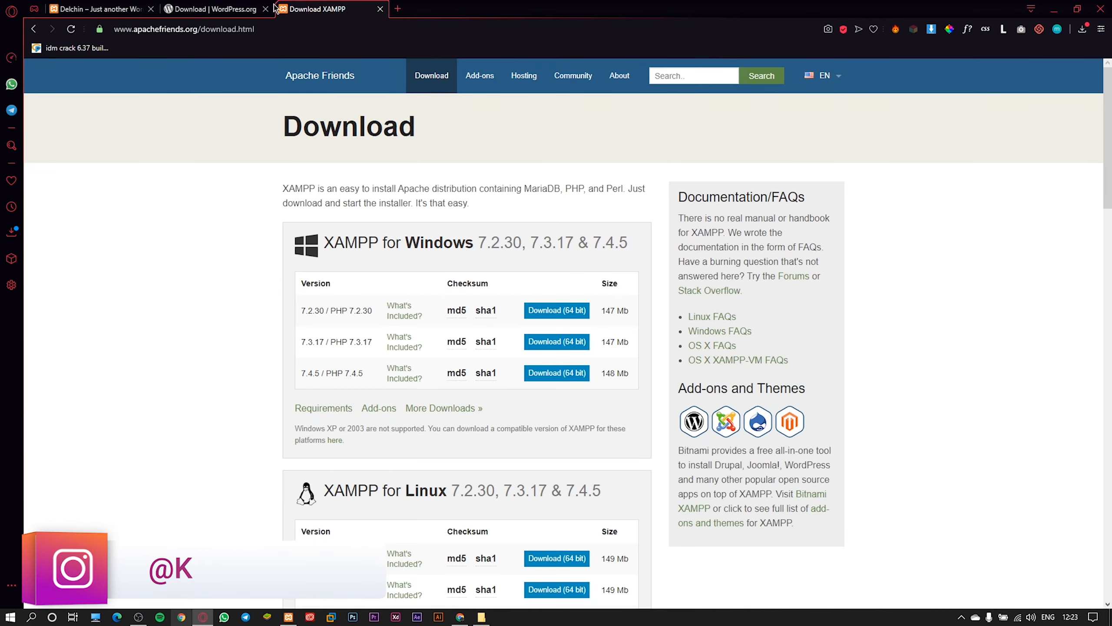
left_click(96, 8)
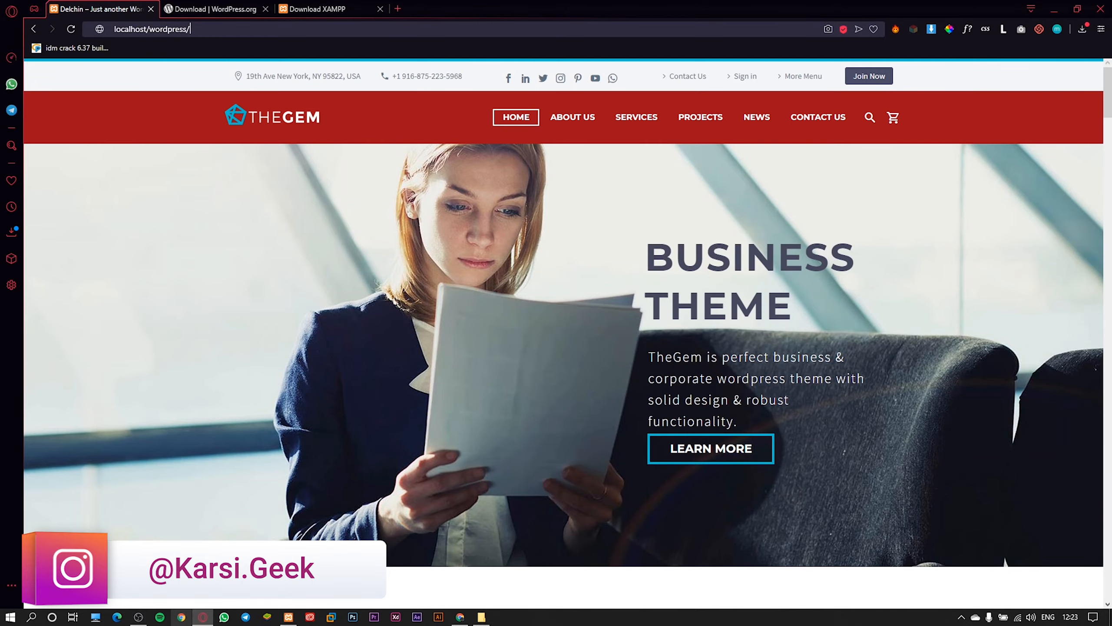
left_click(138, 617)
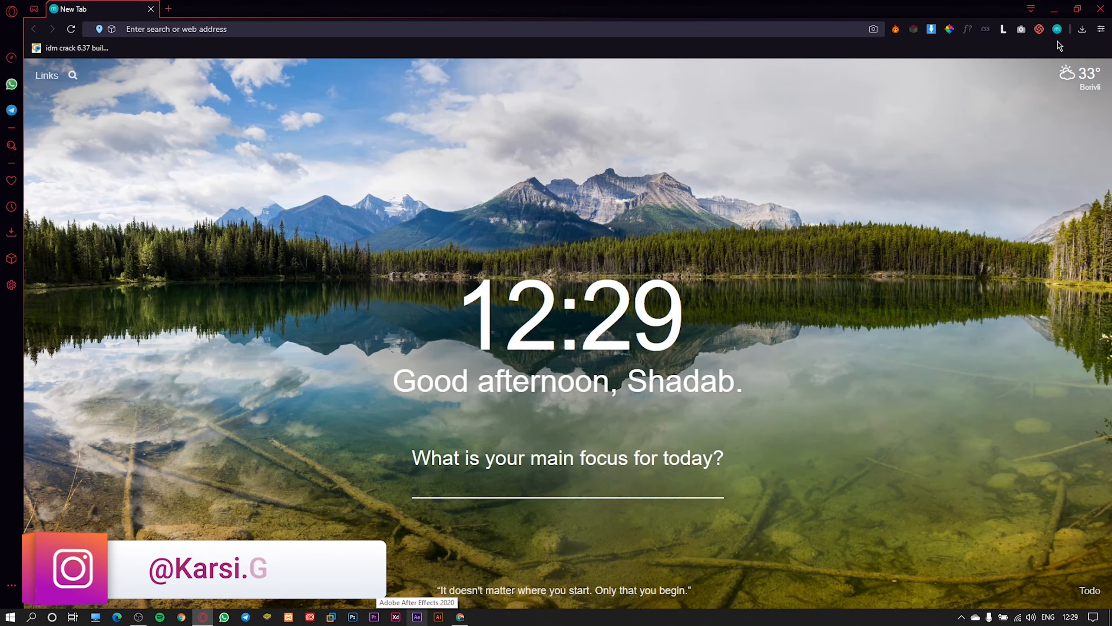
Run the downloaded XAMPP 7.4.5 installer, continue past the antivirus and UAC warnings, and keep all components selected
left_click(1082, 29)
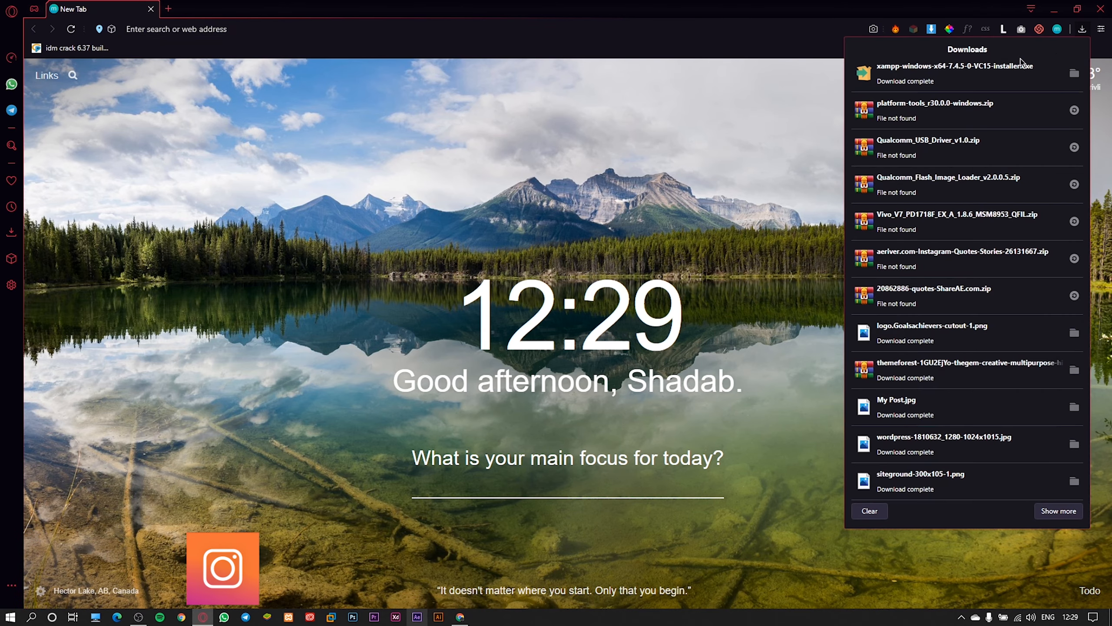
left_click(927, 83)
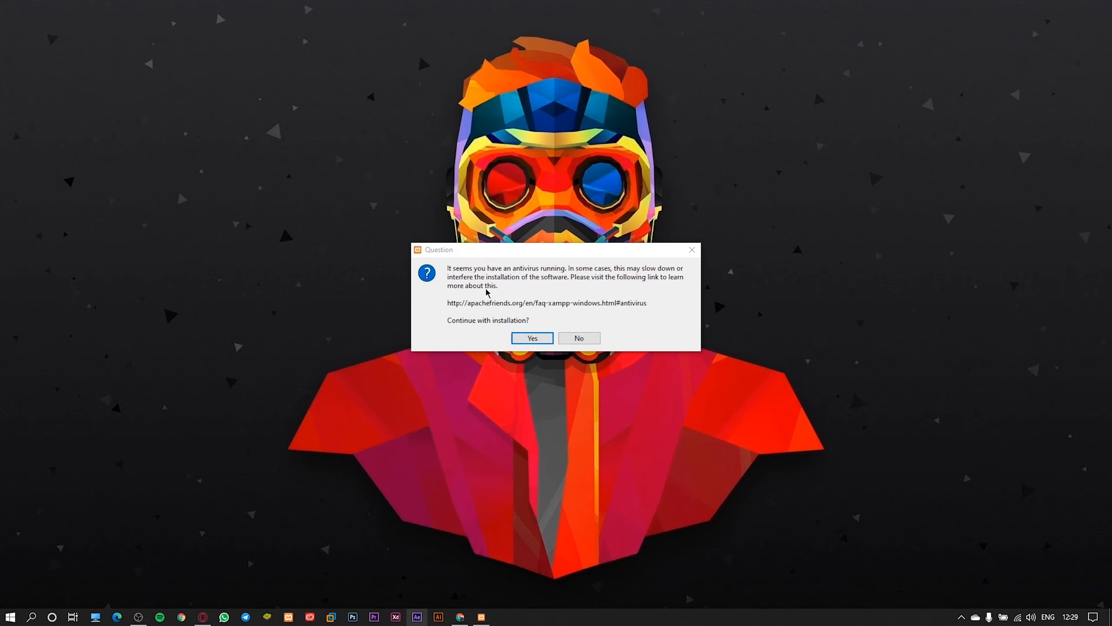
left_click(539, 338)
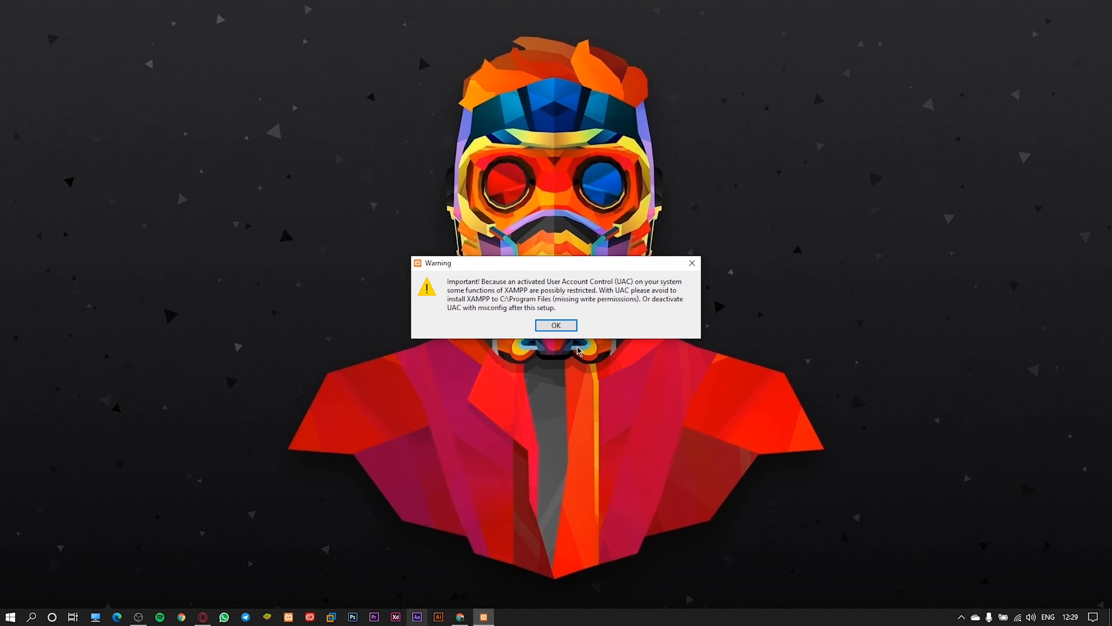
left_click(564, 326)
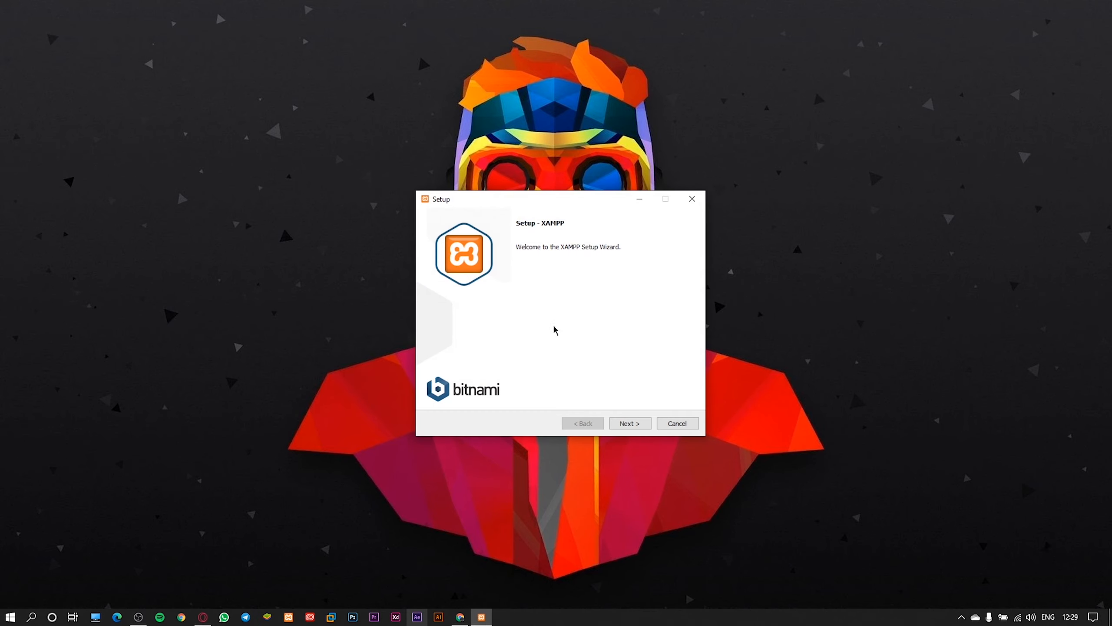
left_click(625, 421)
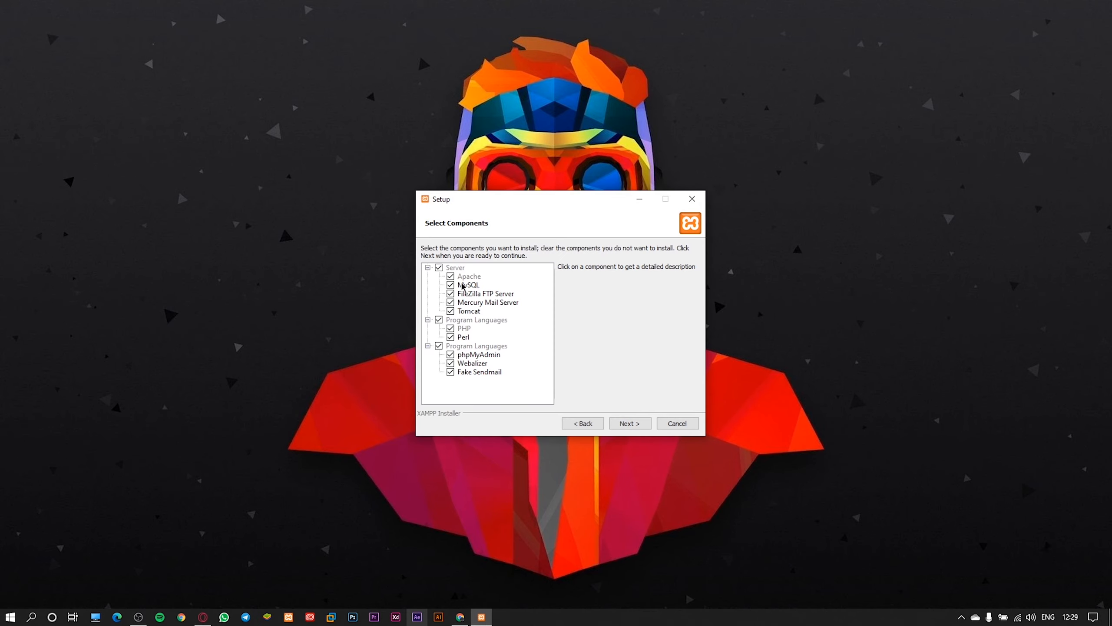
left_click(632, 423)
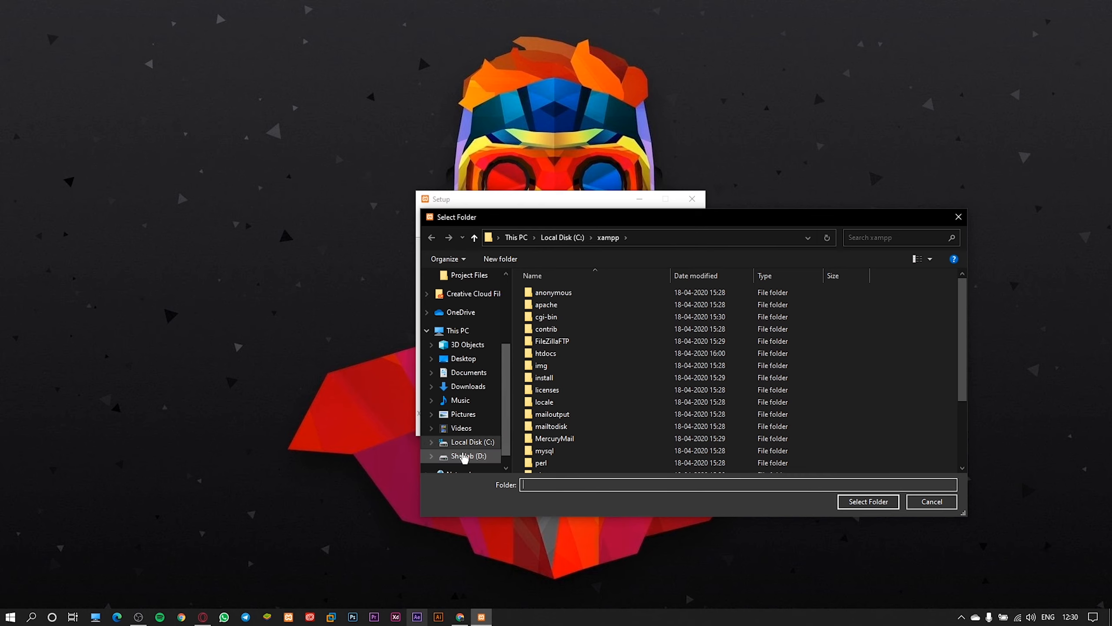
Create a folder named Xampp on the D: drive and choose it as the XAMPP installation folder
left_click(468, 456)
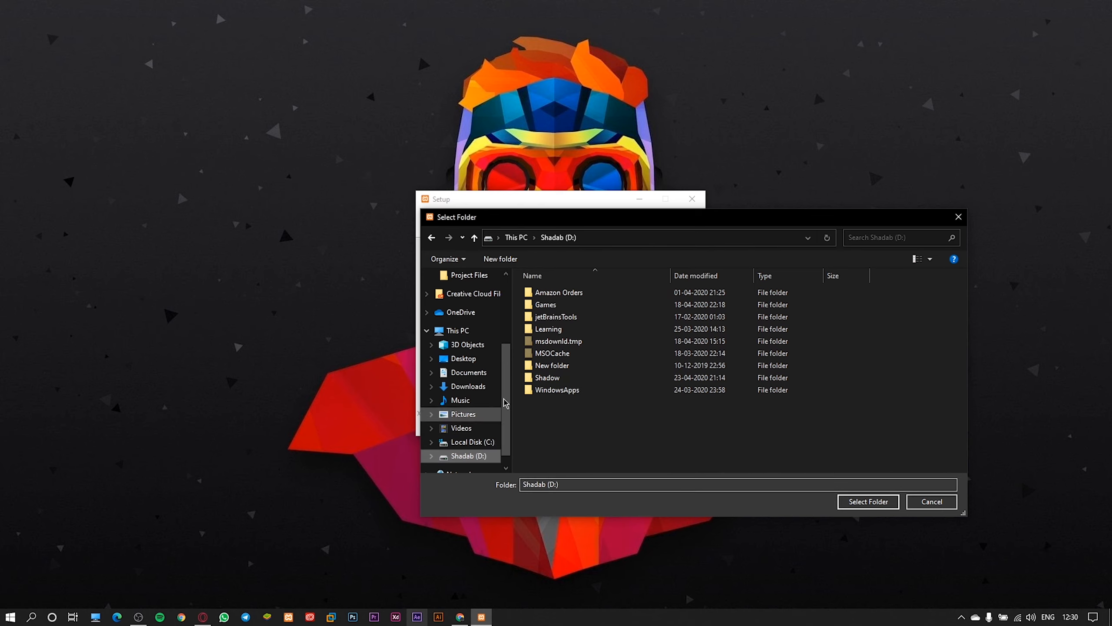
right_click(568, 437)
mouse_move(626, 556)
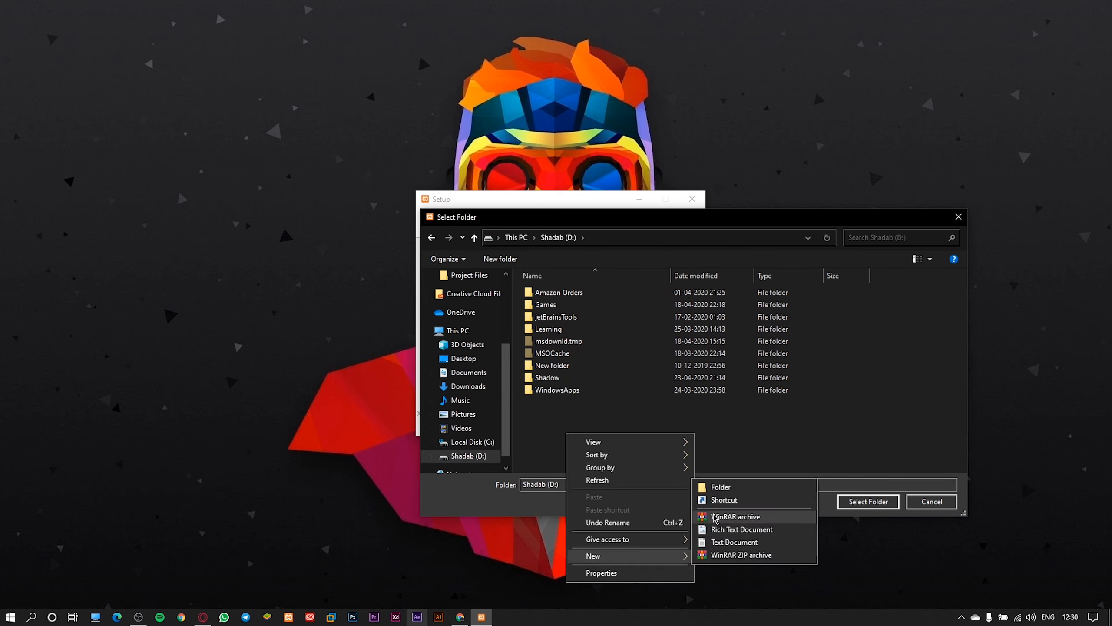
left_click(720, 487)
type("Xampp")
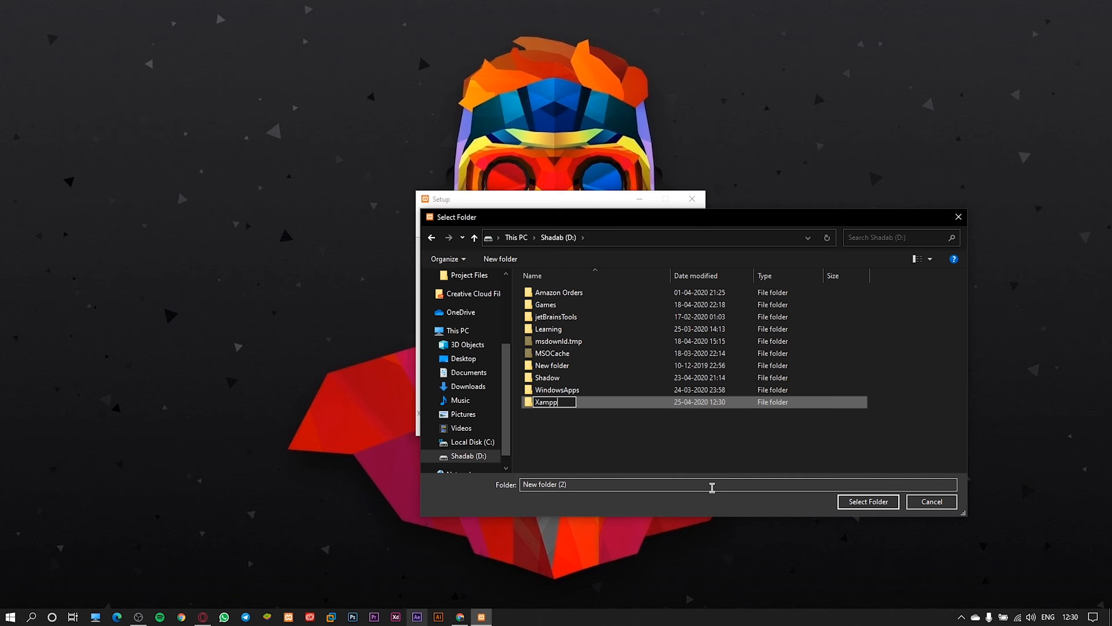
key("Return")
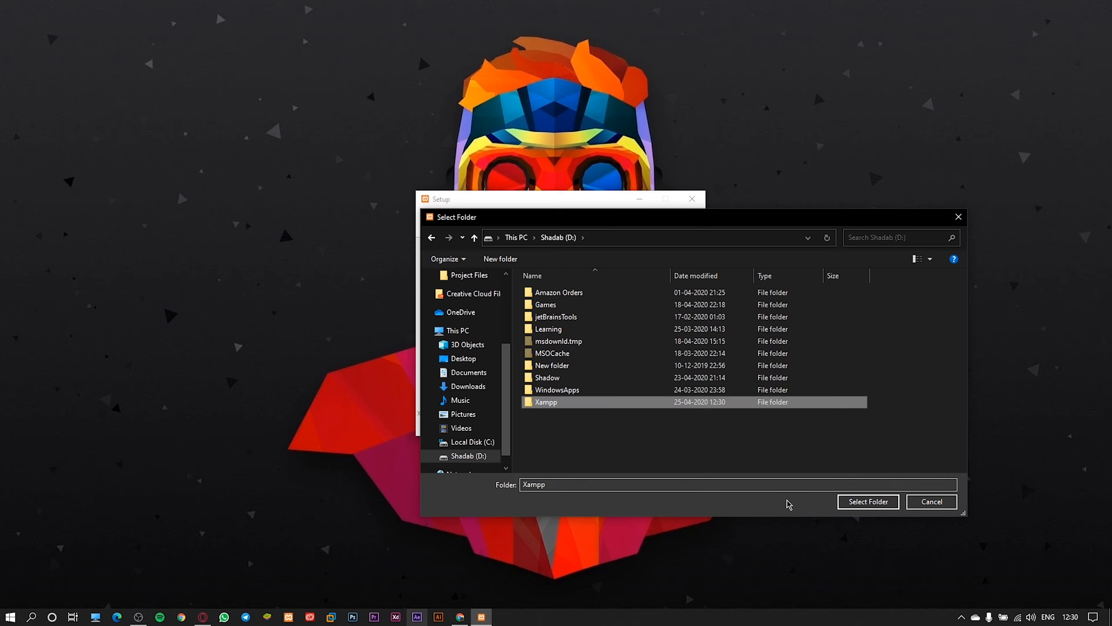
left_click(847, 502)
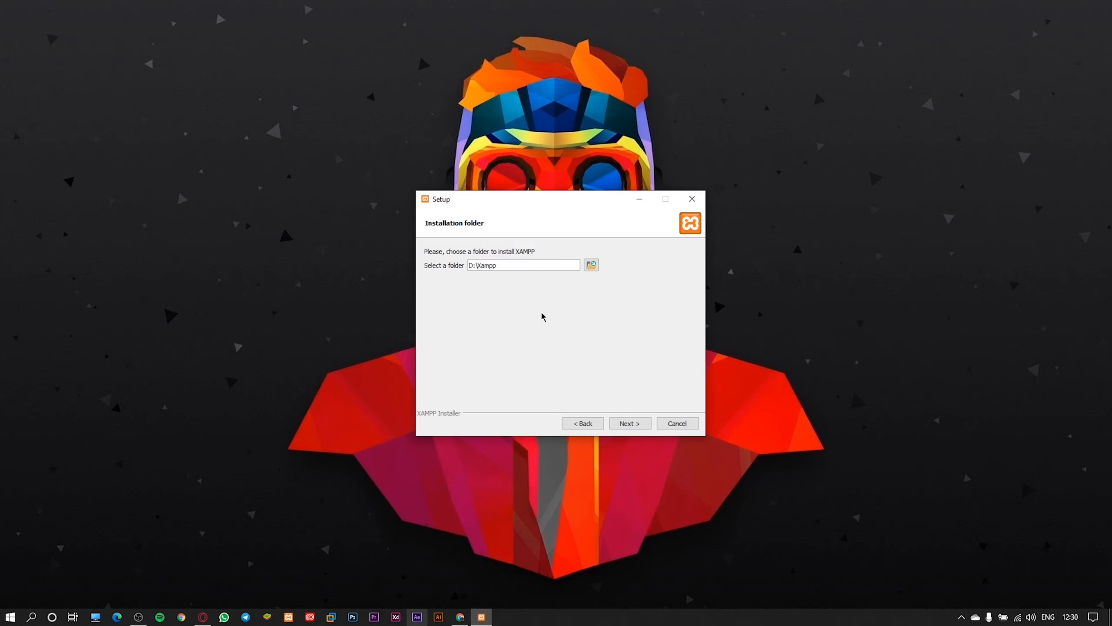
Continue through the remaining setup pages to start the XAMPP installation, closing the Bitnami web page along the way
left_click(637, 425)
left_click(637, 426)
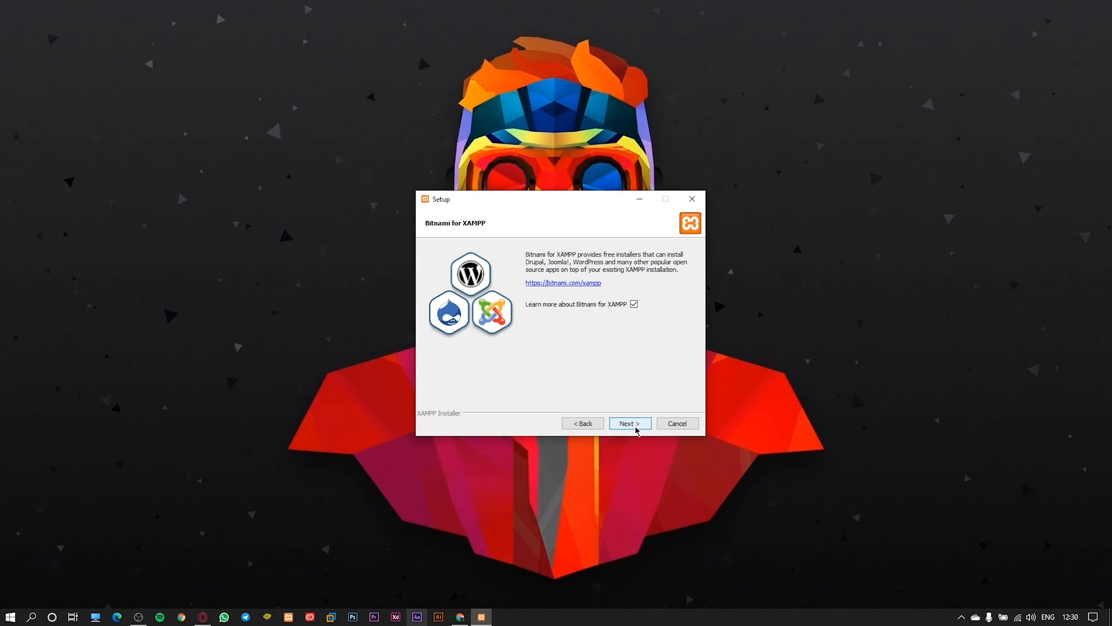
left_click(636, 425)
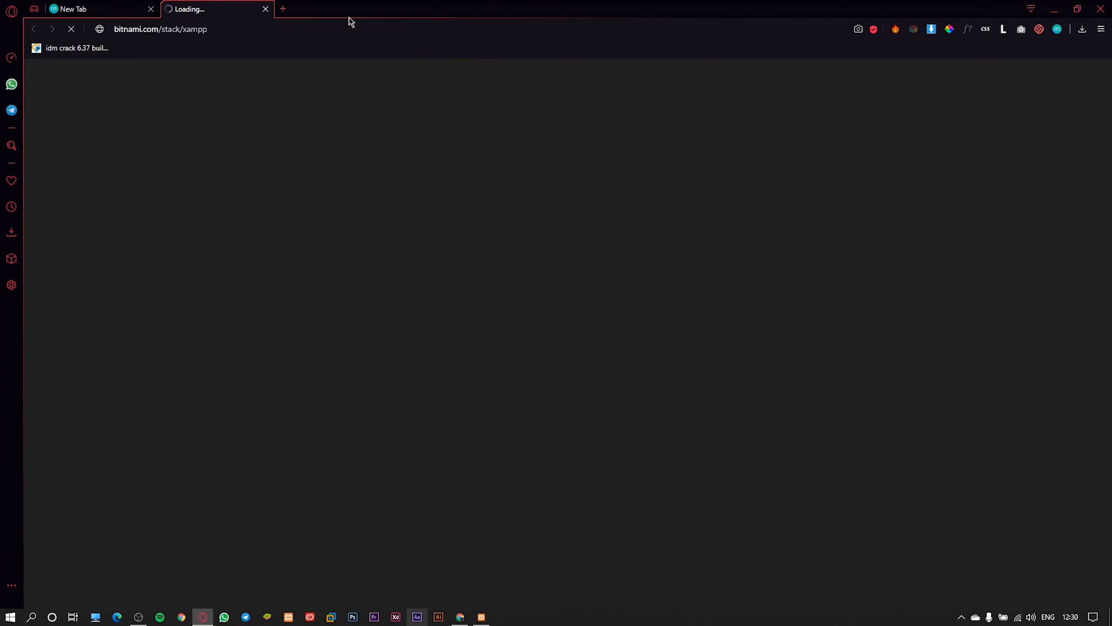
left_click(266, 10)
left_click(1054, 9)
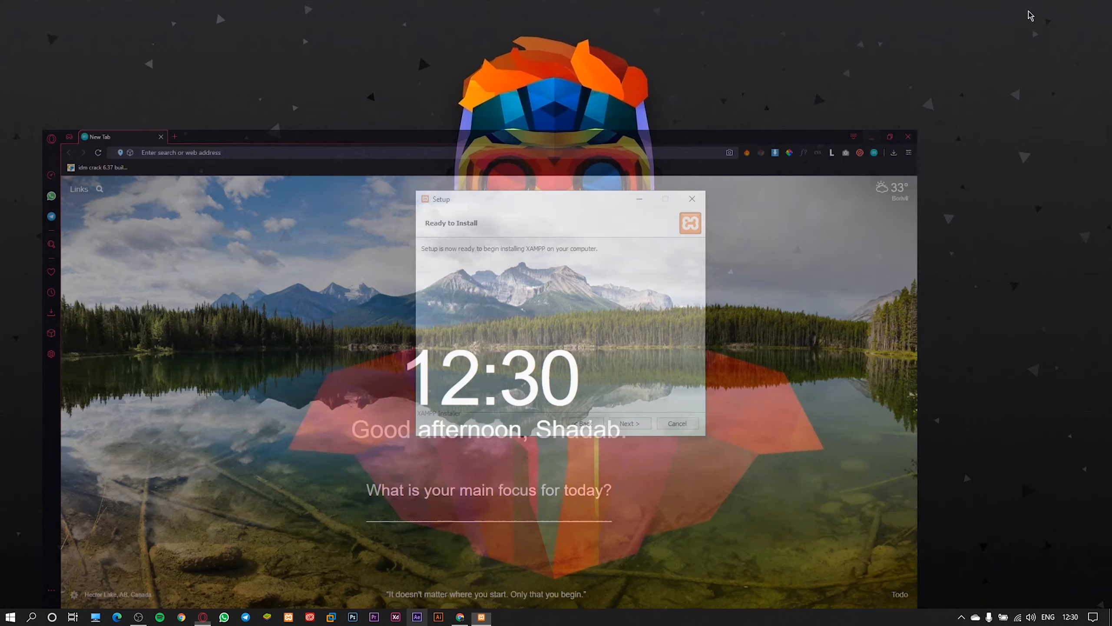
left_click(630, 423)
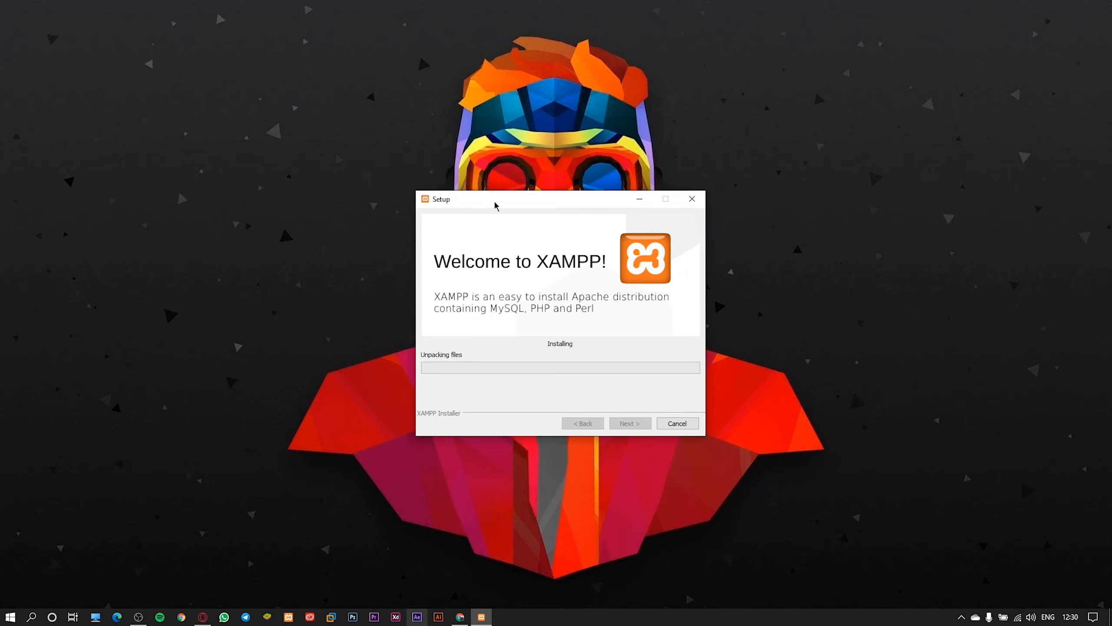
left_click_drag(495, 205, 357, 183)
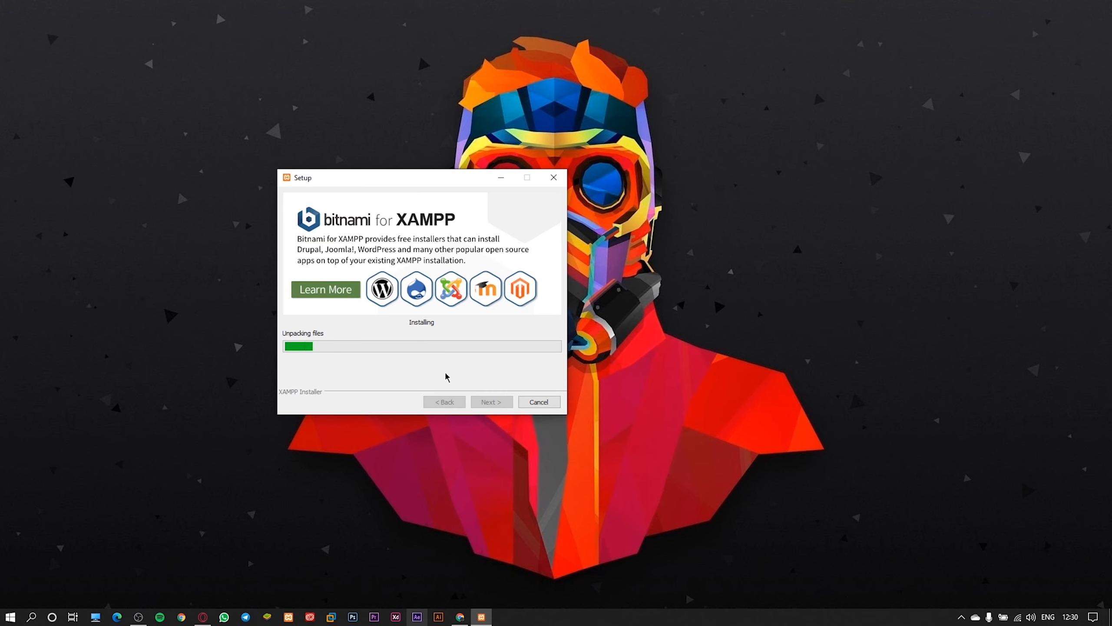
Switch to the Opera browser, search for "wordpress download", and download WordPress 5.4 from WordPress.org
left_click(204, 617)
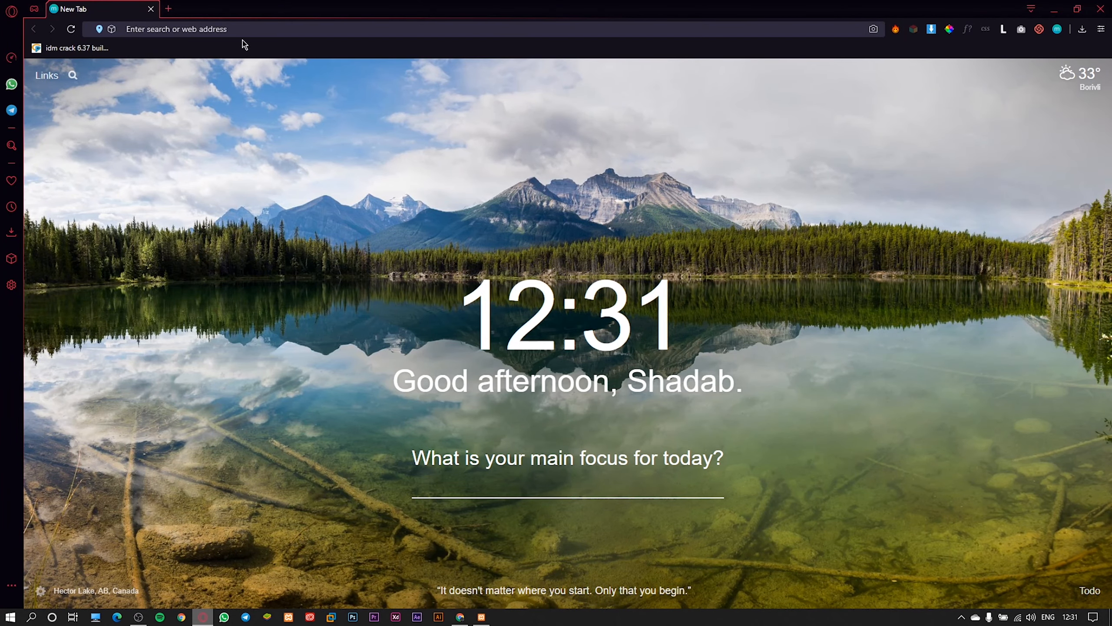
left_click(242, 31)
type("wordpr")
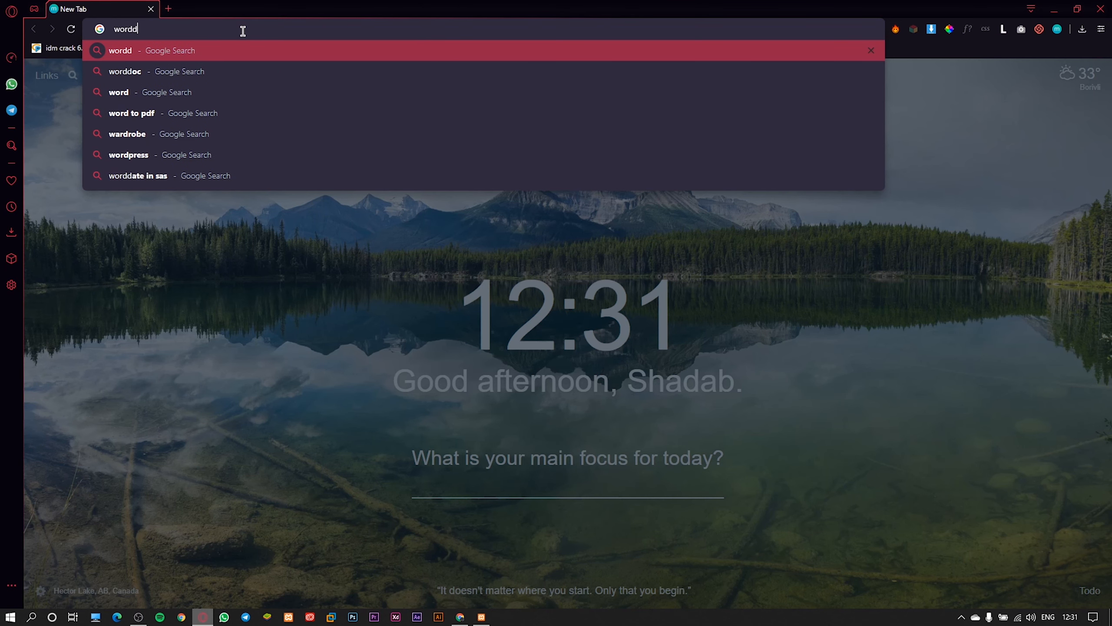
type("ess")
key("Return")
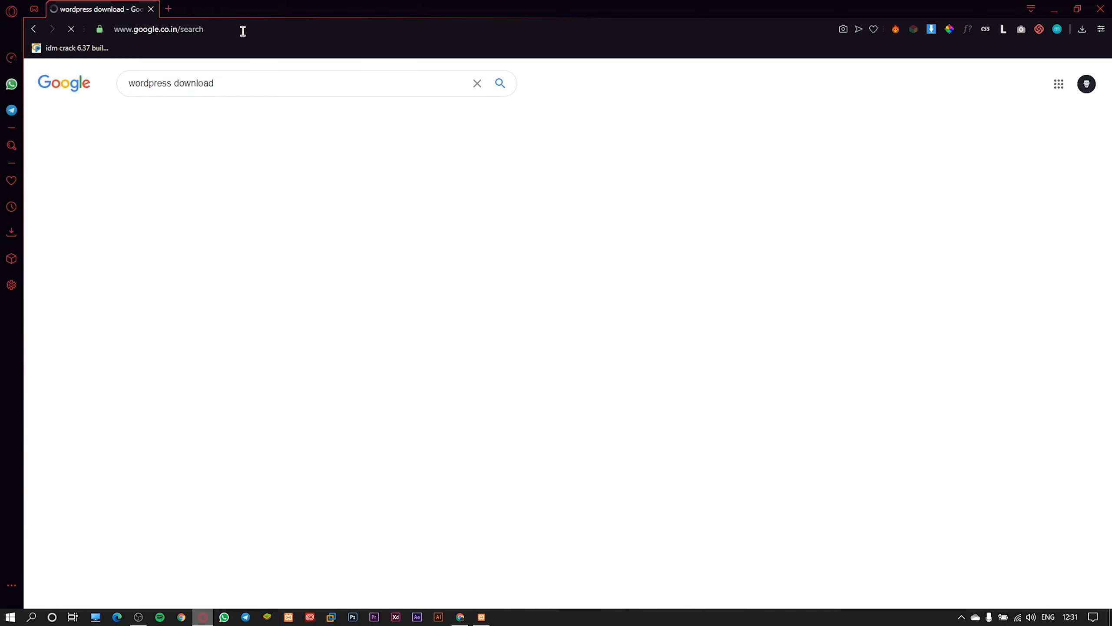
left_click(207, 184)
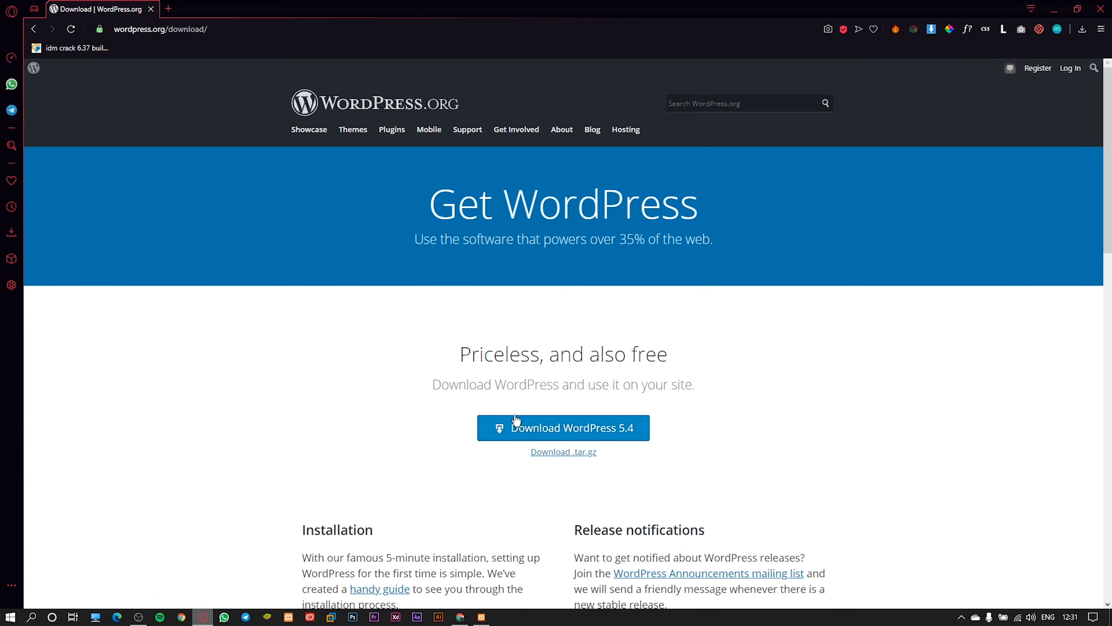
left_click(516, 421)
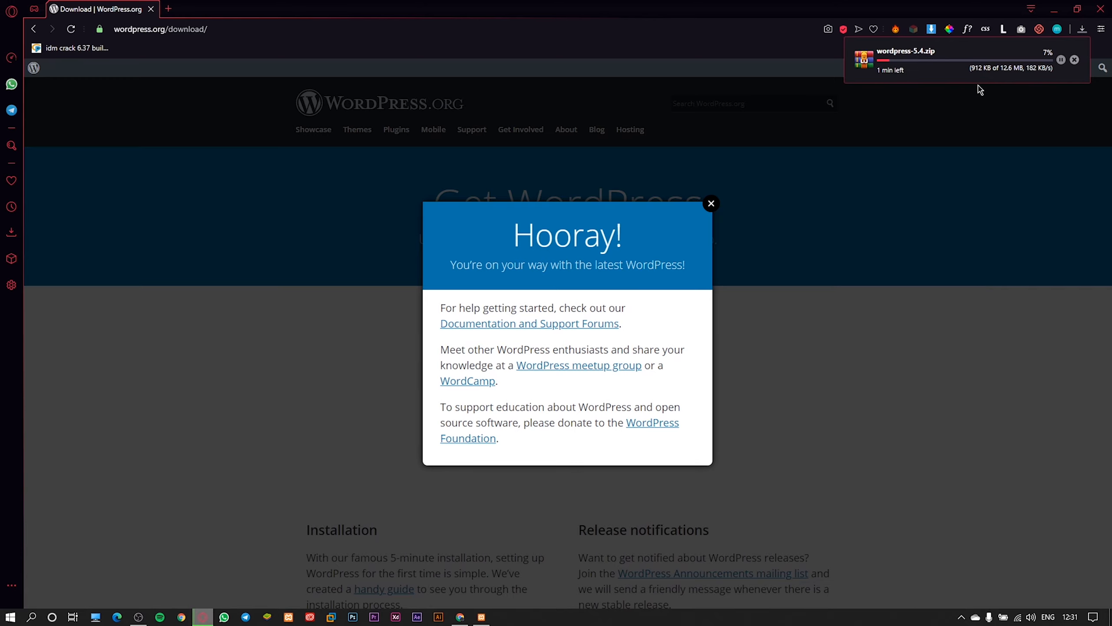
Dismiss the WordPress.org thank-you popup and check the download progress of wordpress-5.4.zip
left_click(711, 203)
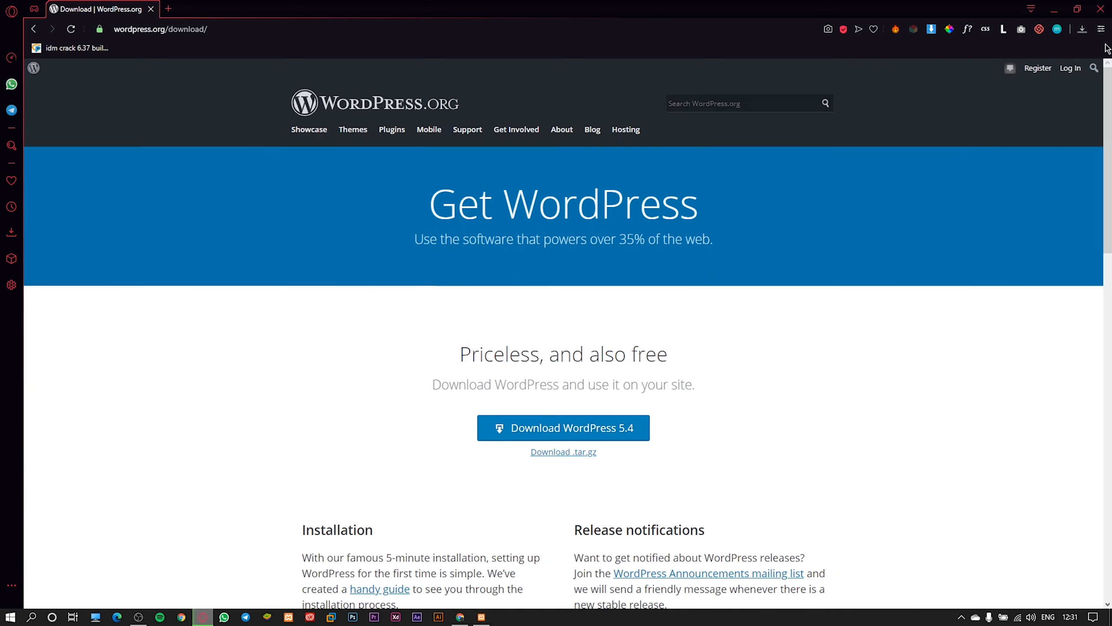
left_click(1082, 30)
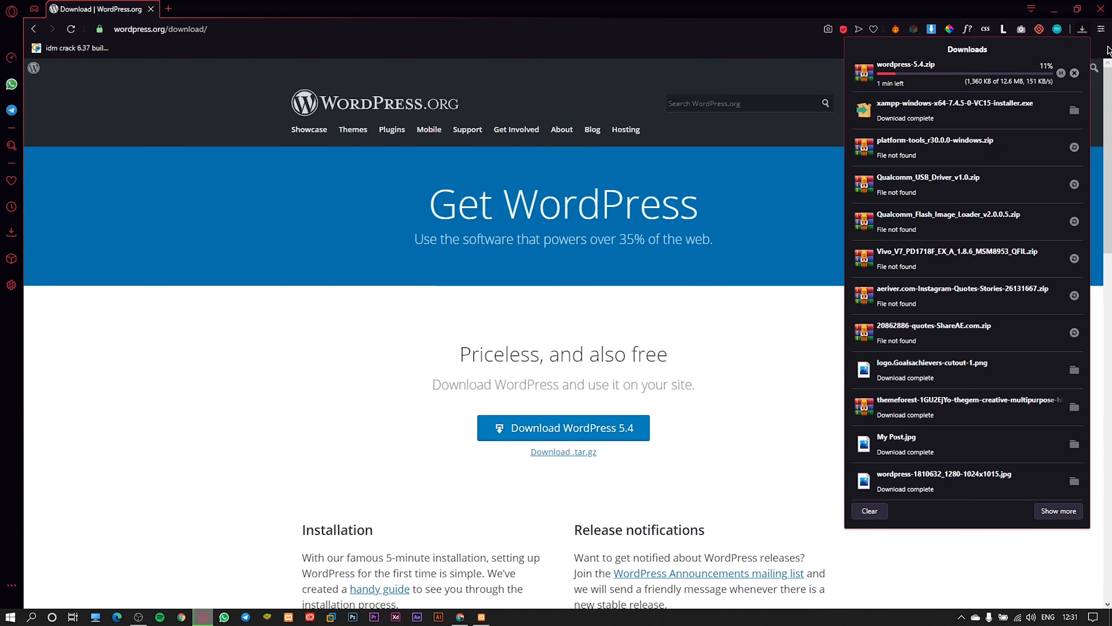
left_click(1088, 33)
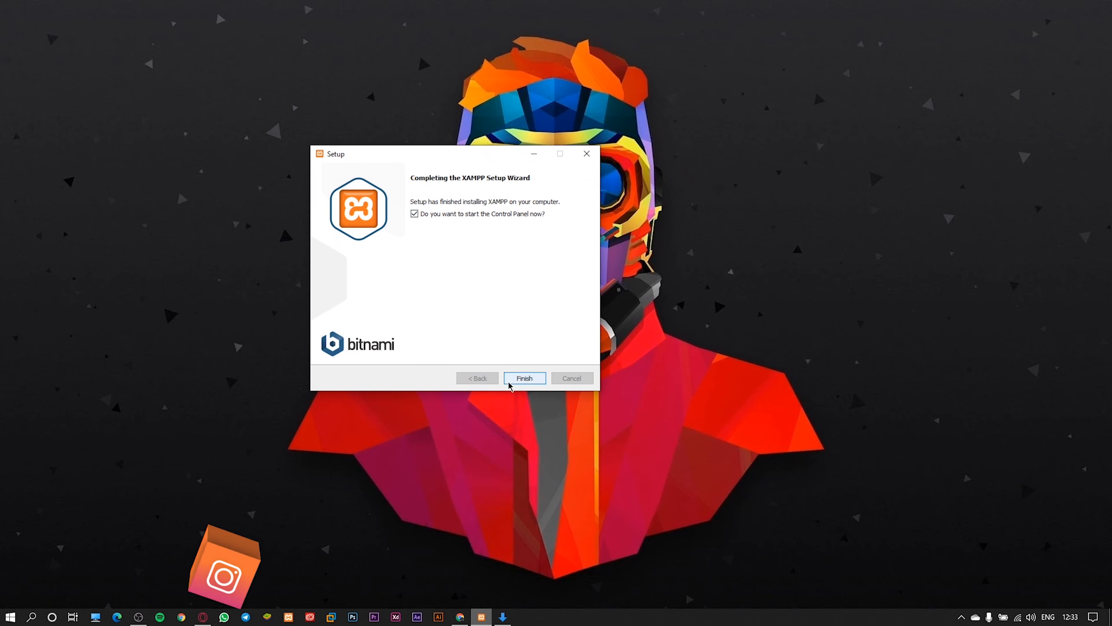
Finish the XAMPP setup with the Control Panel launched, and start the Apache and MySQL modules
left_click(519, 377)
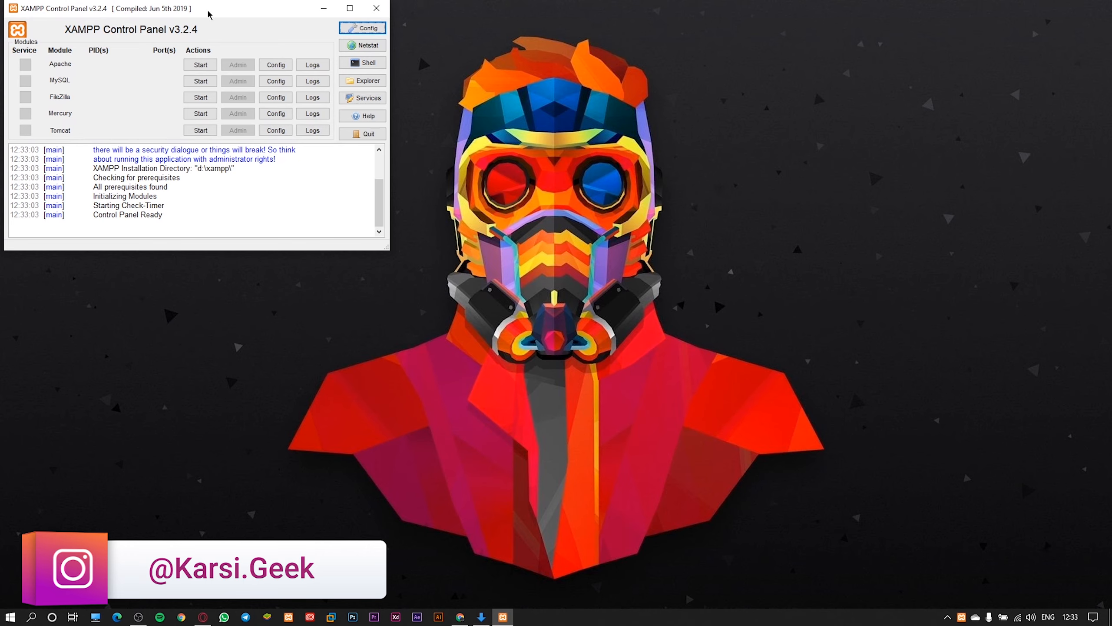
left_click_drag(208, 11, 655, 131)
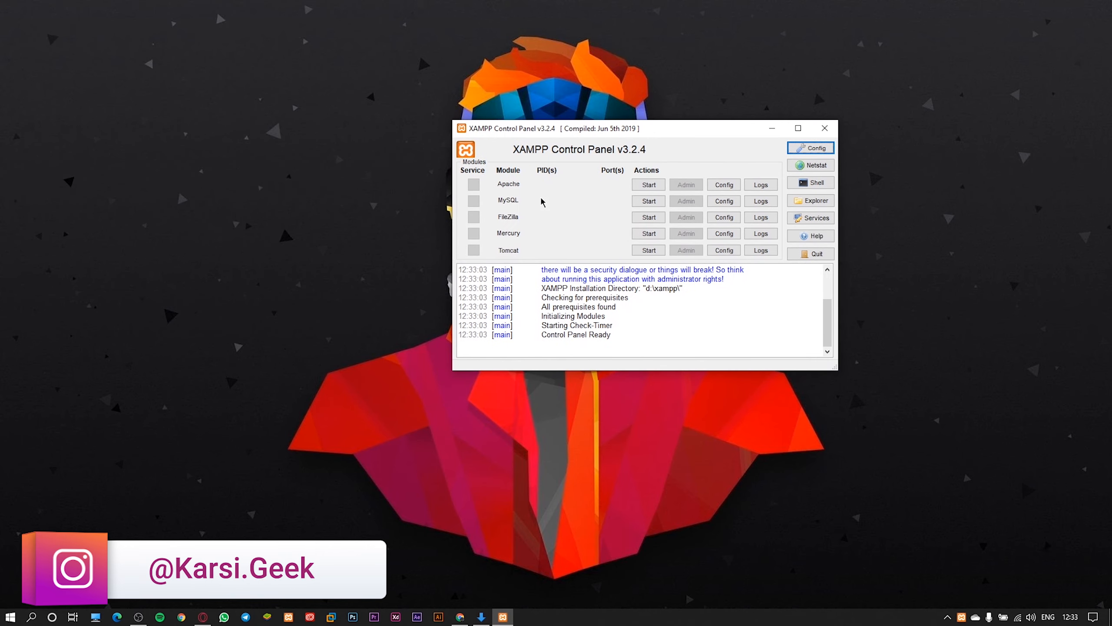
left_click(644, 186)
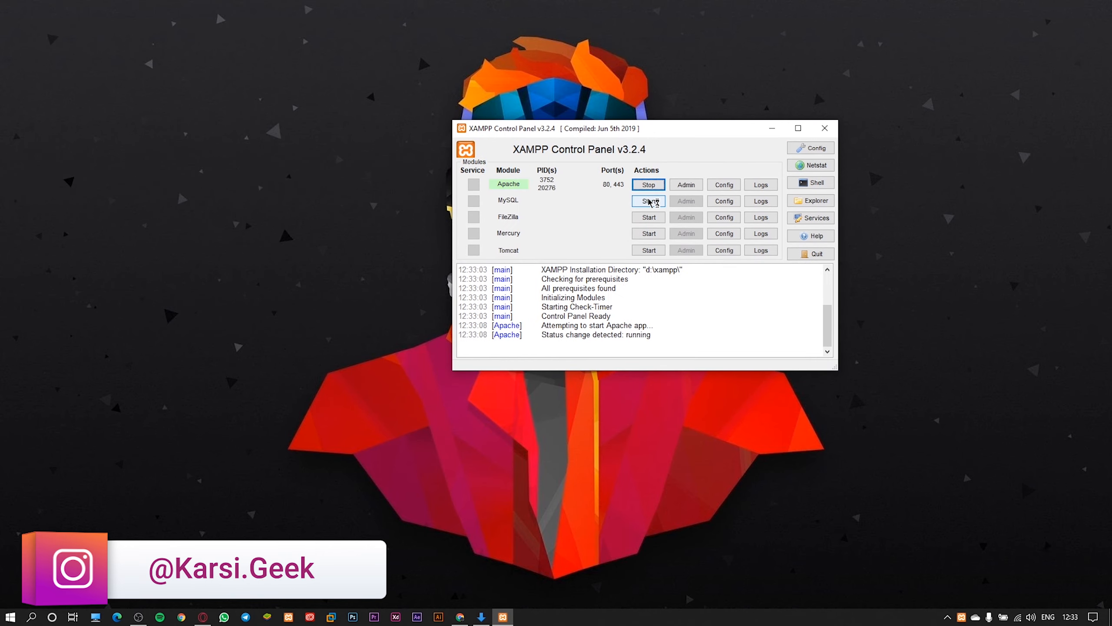
left_click(648, 202)
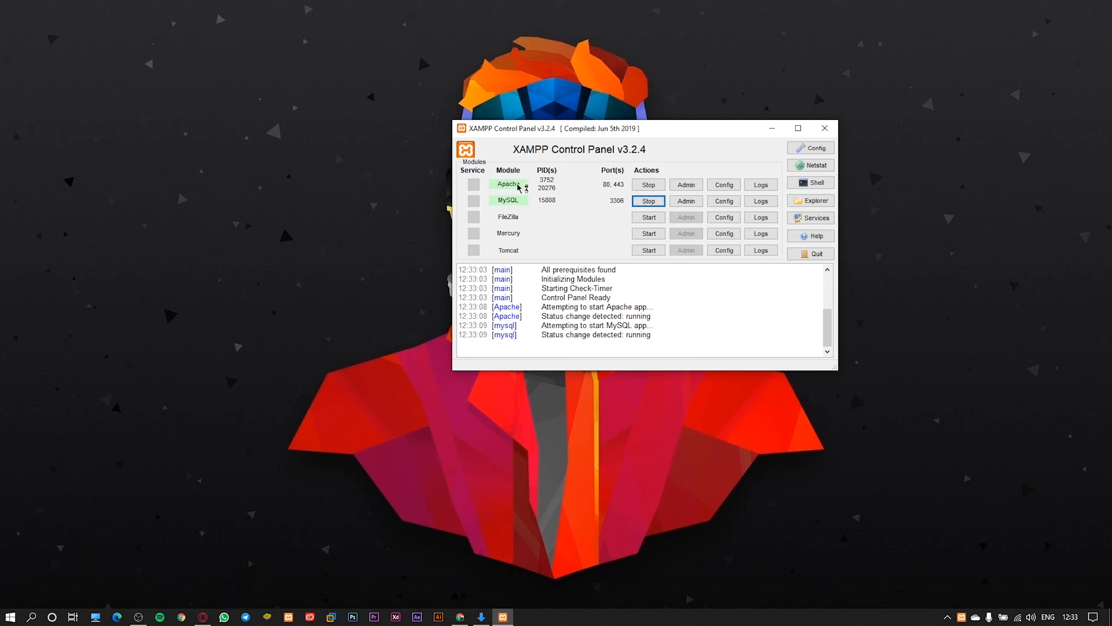
Switch to the Opera browser and open localhost
left_click(203, 617)
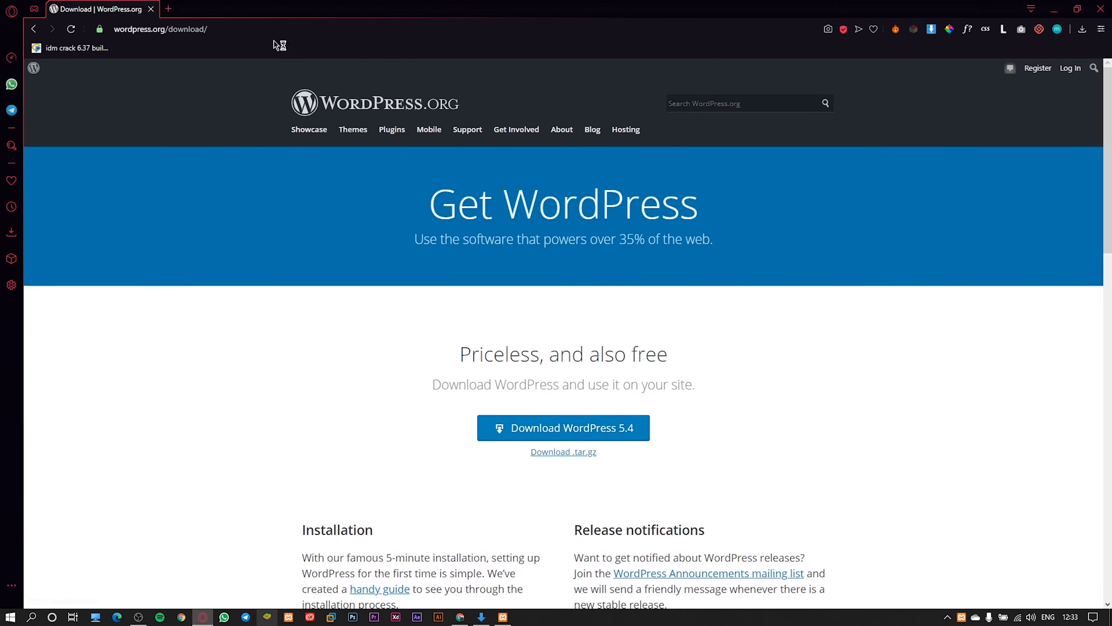
left_click_drag(222, 31, 98, 29)
type("local")
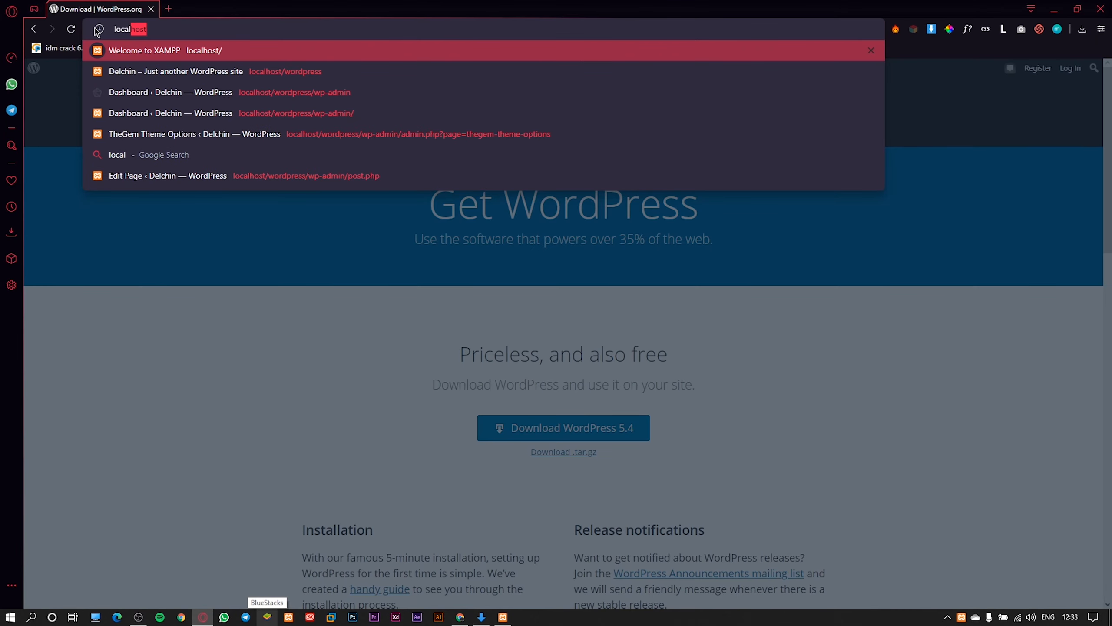
key("Return")
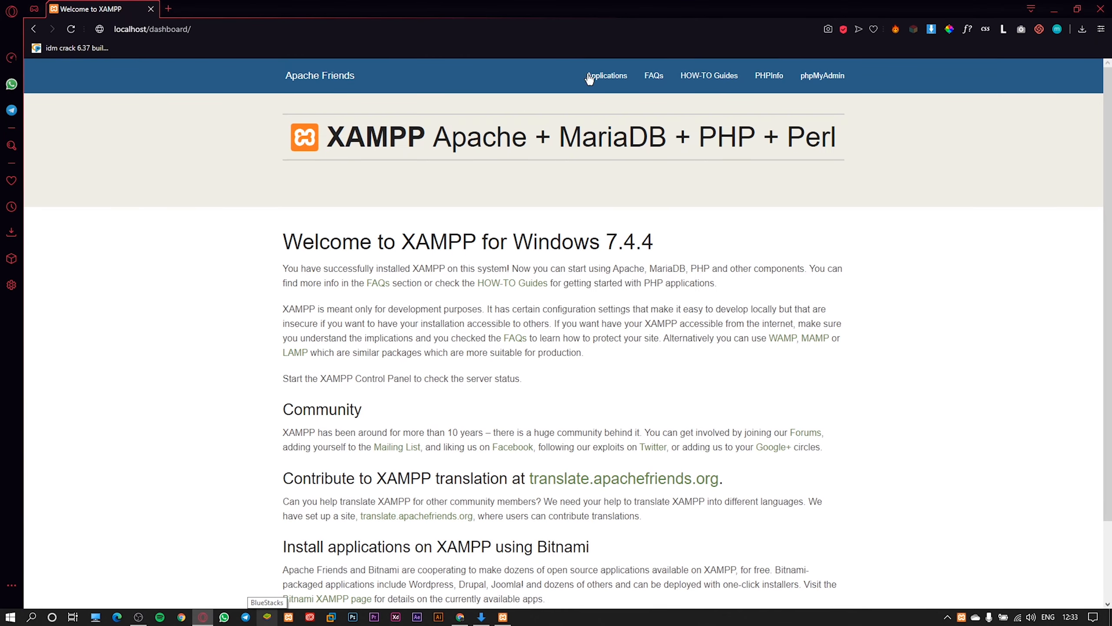
Look over the XAMPP welcome page and reload localhost/dashboard/
scroll(479, 281, "down", 2)
scroll(516, 330, "up", 2)
scroll(511, 337, "down", 2)
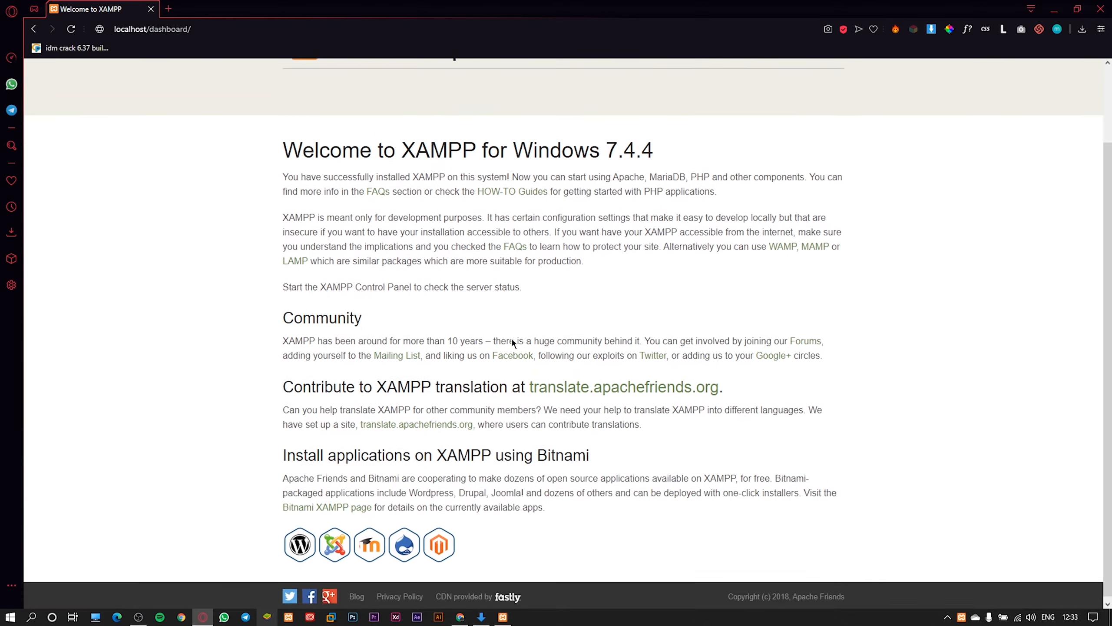
scroll(511, 337, "up", 2)
left_click_drag(204, 28, 154, 34)
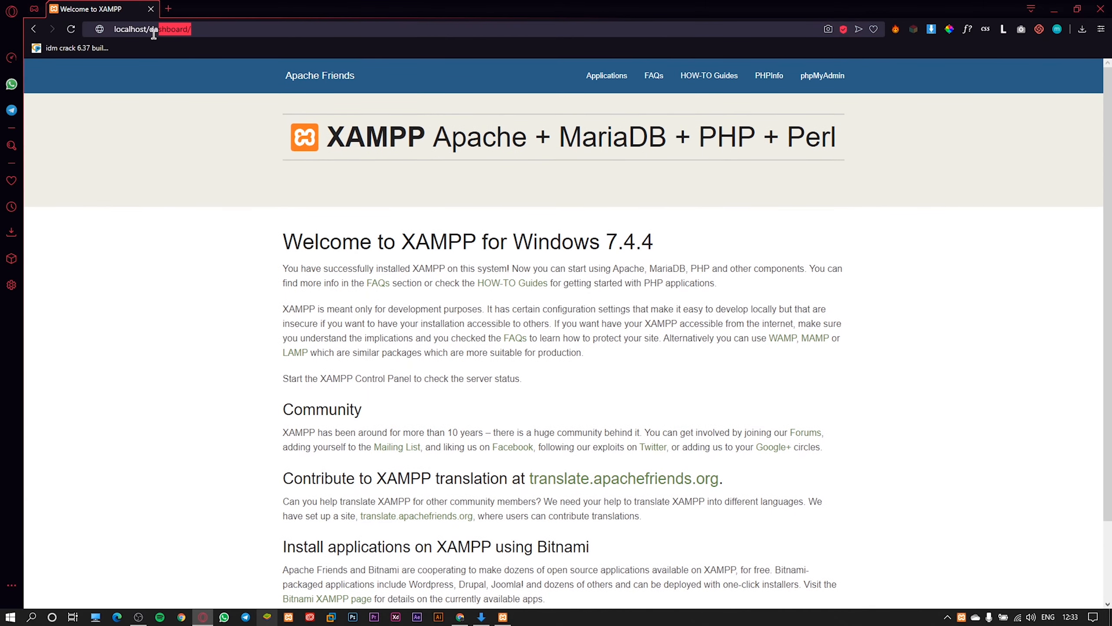
left_click(246, 32)
key("Return")
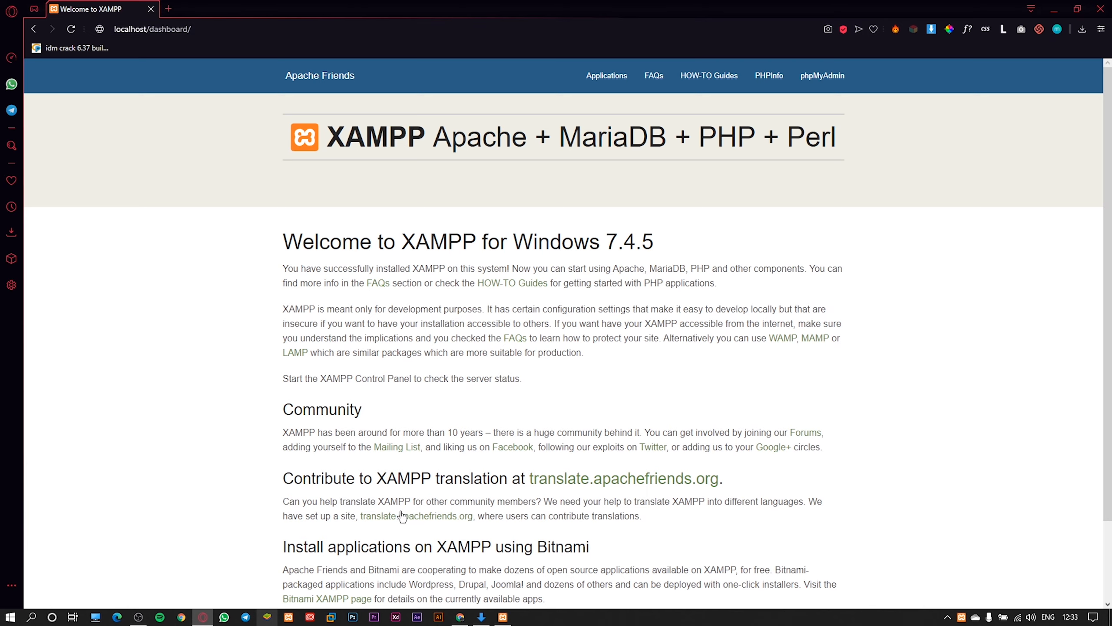
Minimize the XAMPP Control Panel and, in File Explorer's Downloads folder, extract wordpress-5.4.zip into its own wordpress-5.4 folder
left_click(503, 616)
left_click(772, 128)
left_click(482, 617)
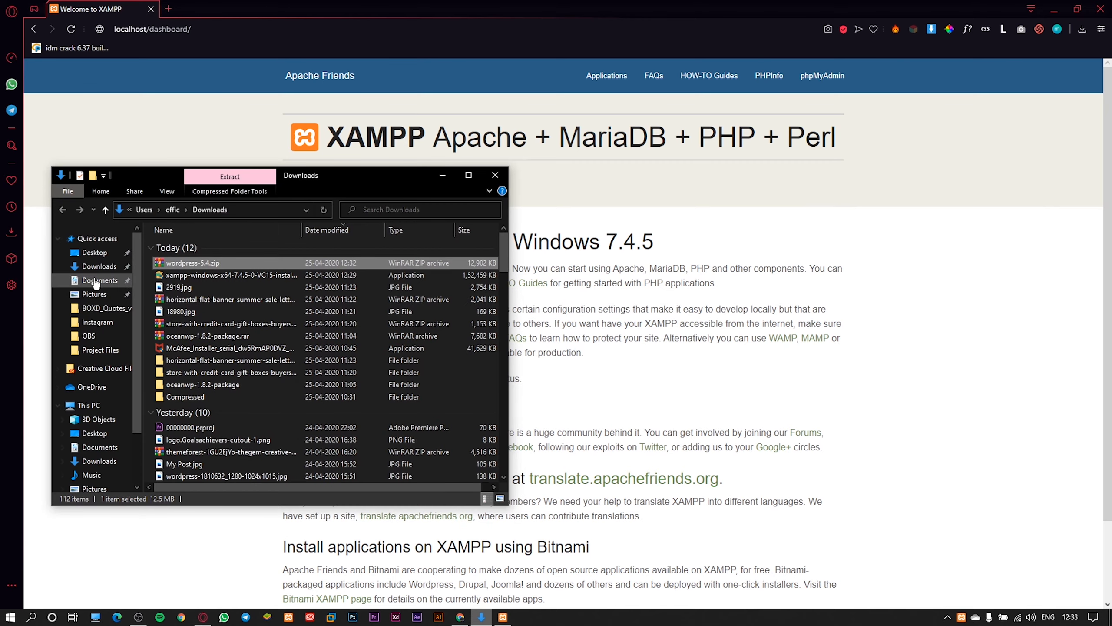
right_click(204, 262)
left_click(263, 321)
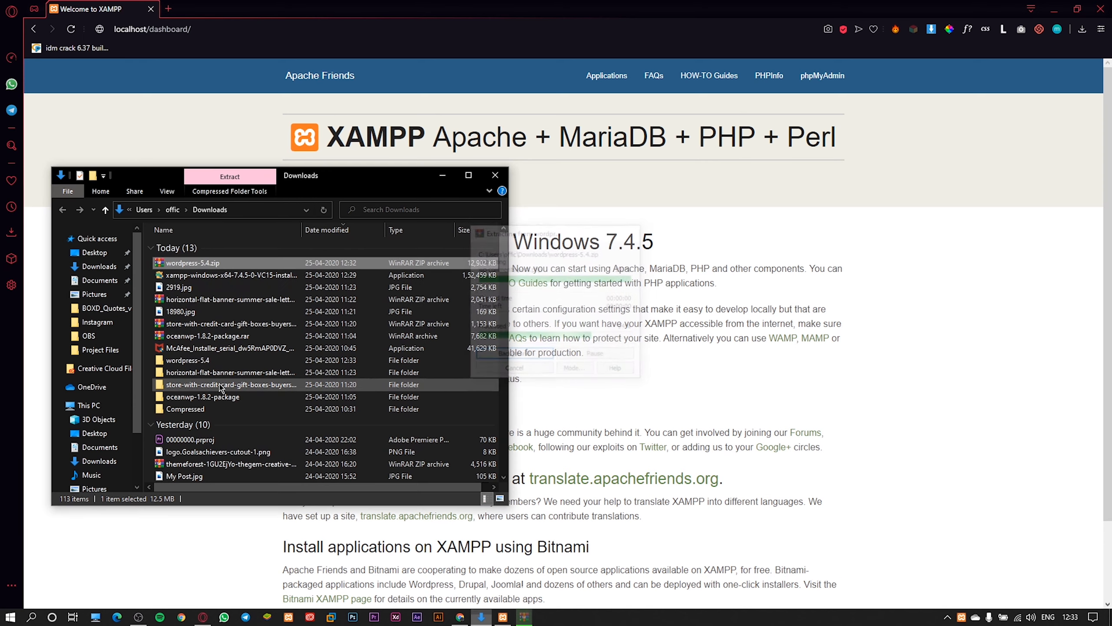
Copy the wordpress folder from the extracted wordpress-5.4 folder into D:\Xampp\htdocs
double_click(208, 363)
left_click(202, 246)
double_click(201, 247)
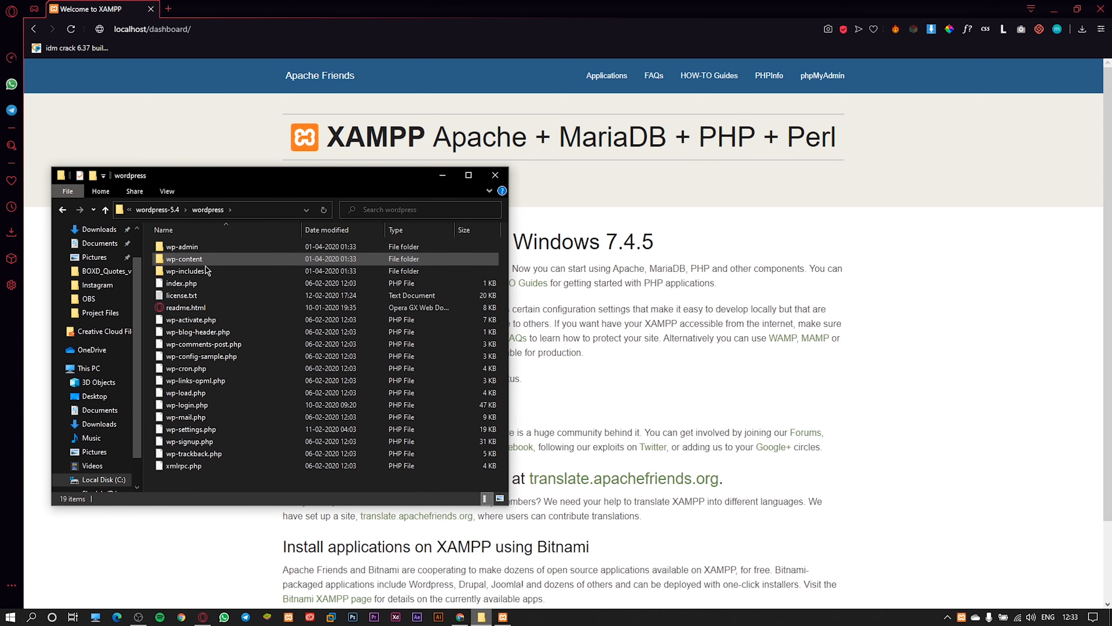
key("alt+Left")
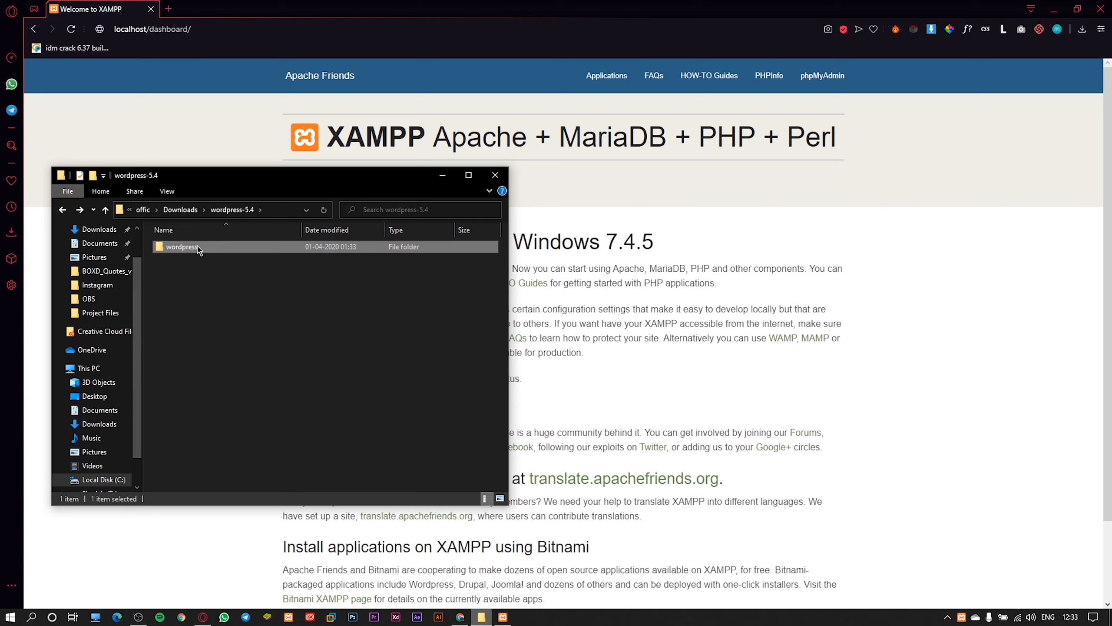
left_click(100, 370)
double_click(355, 397)
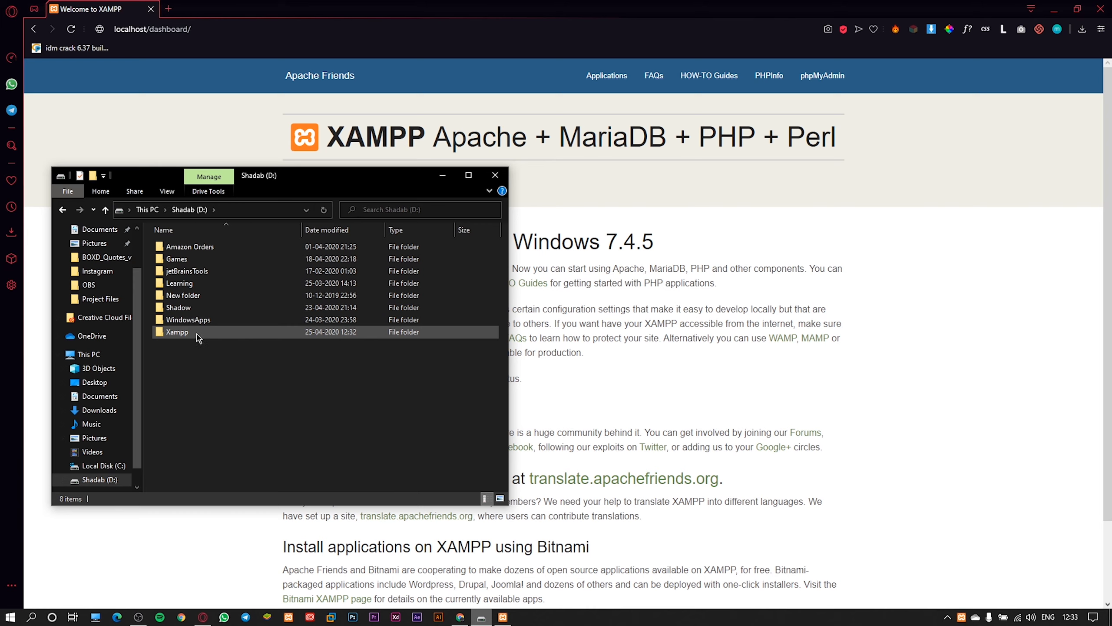
double_click(198, 334)
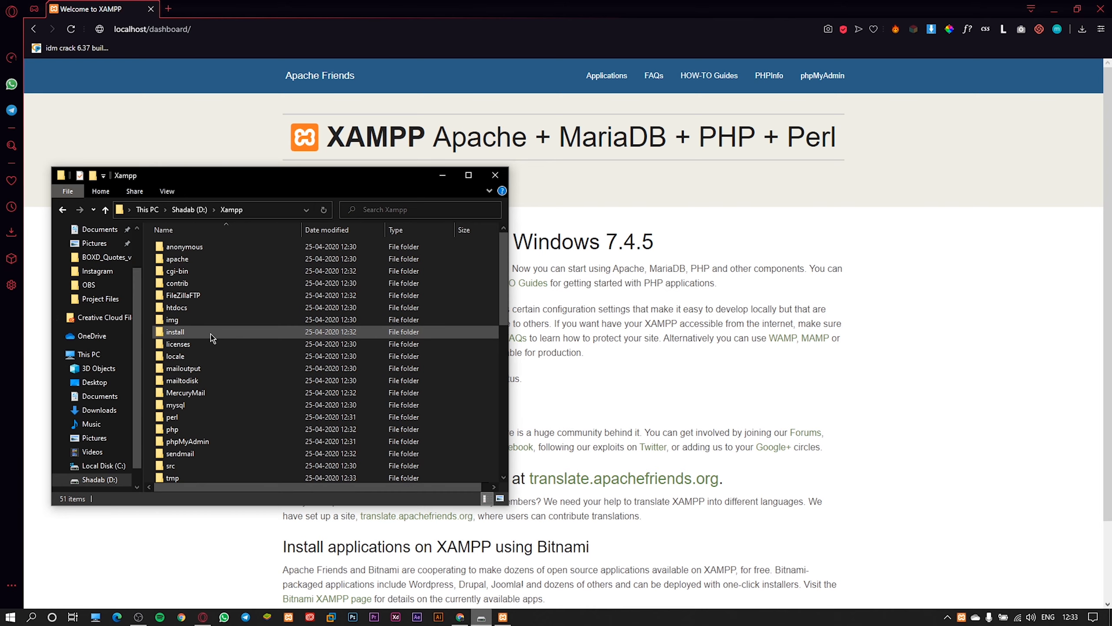
double_click(190, 310)
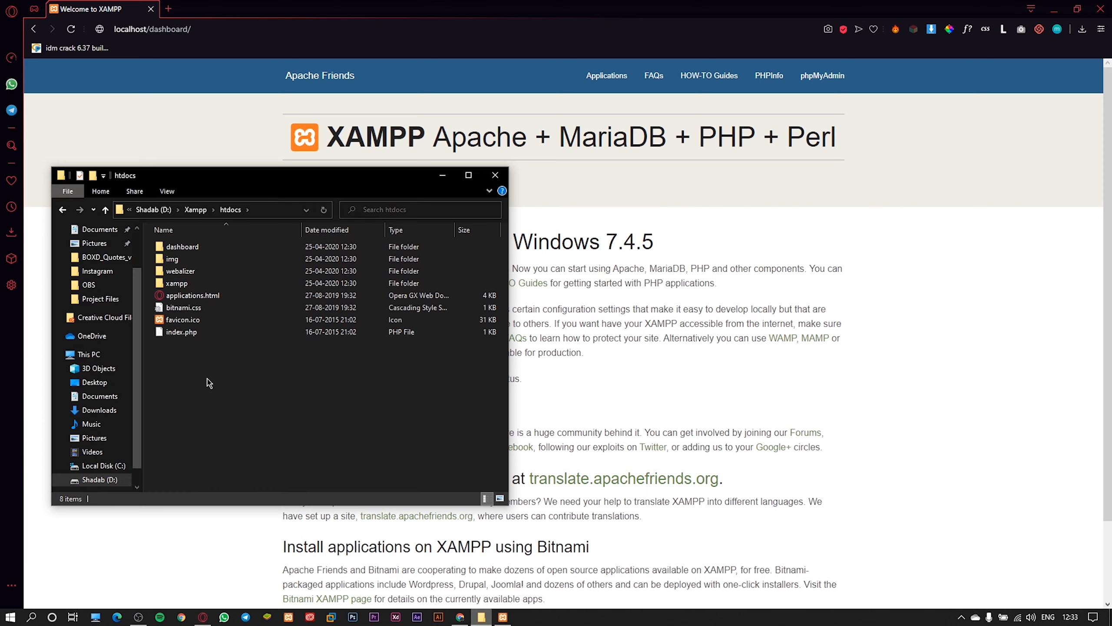
key("ctrl+v")
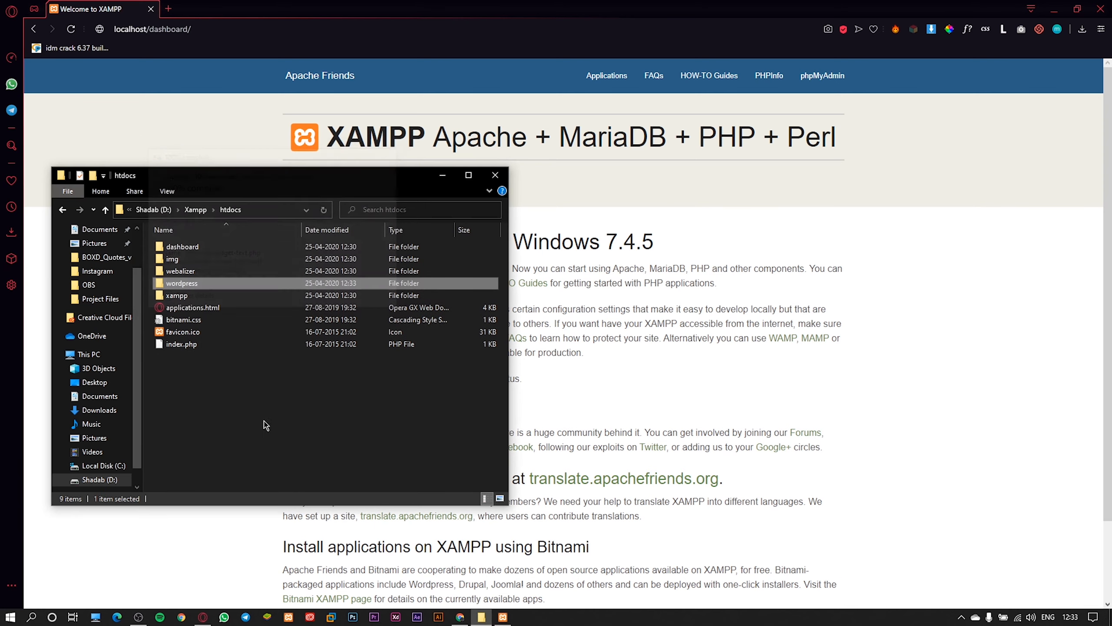
Check the contents of the wordpress folder in htdocs, return to htdocs and minimize File Explorer
double_click(216, 284)
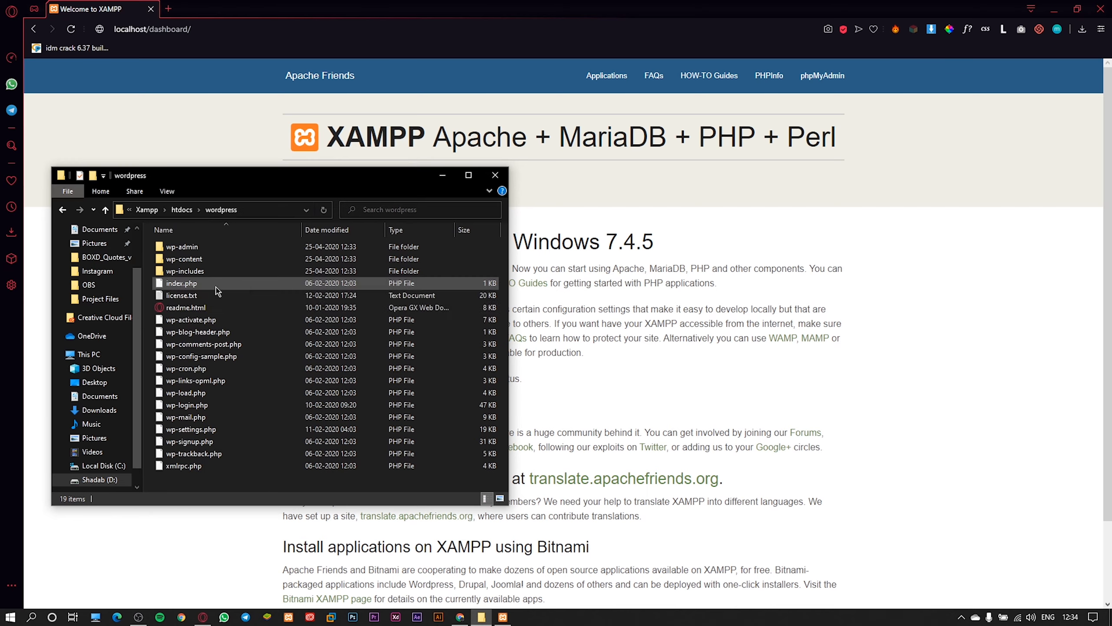
key("alt+Left")
left_click(445, 175)
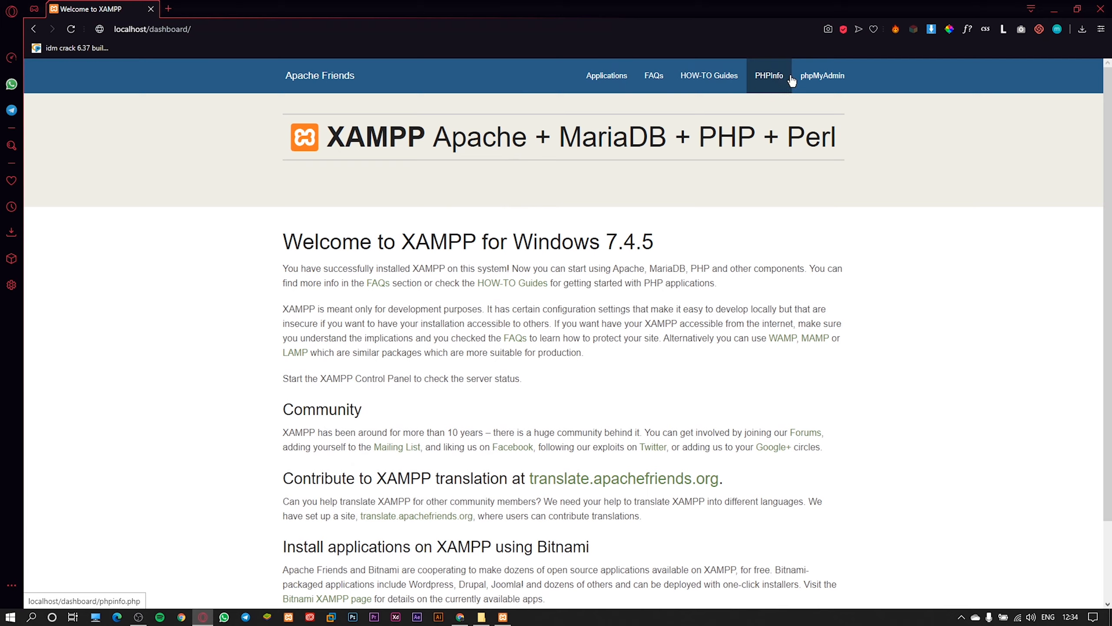
Open phpMyAdmin from the XAMPP dashboard and create a database named WordPress with the utf8mb4_general_ci collation
left_click(813, 86)
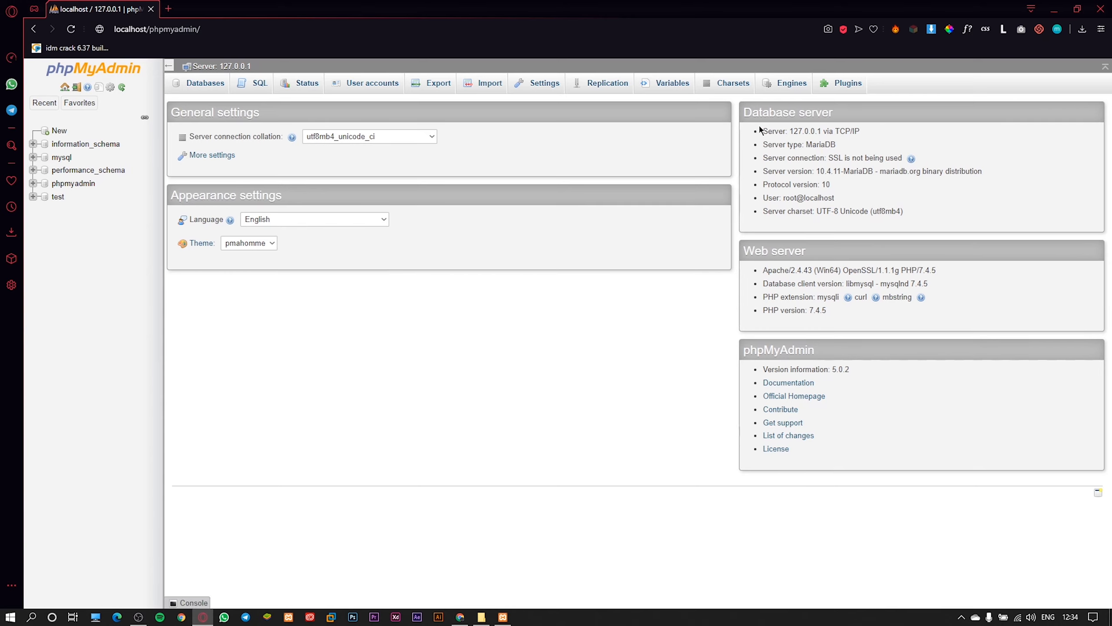
left_click(207, 90)
left_click(240, 165)
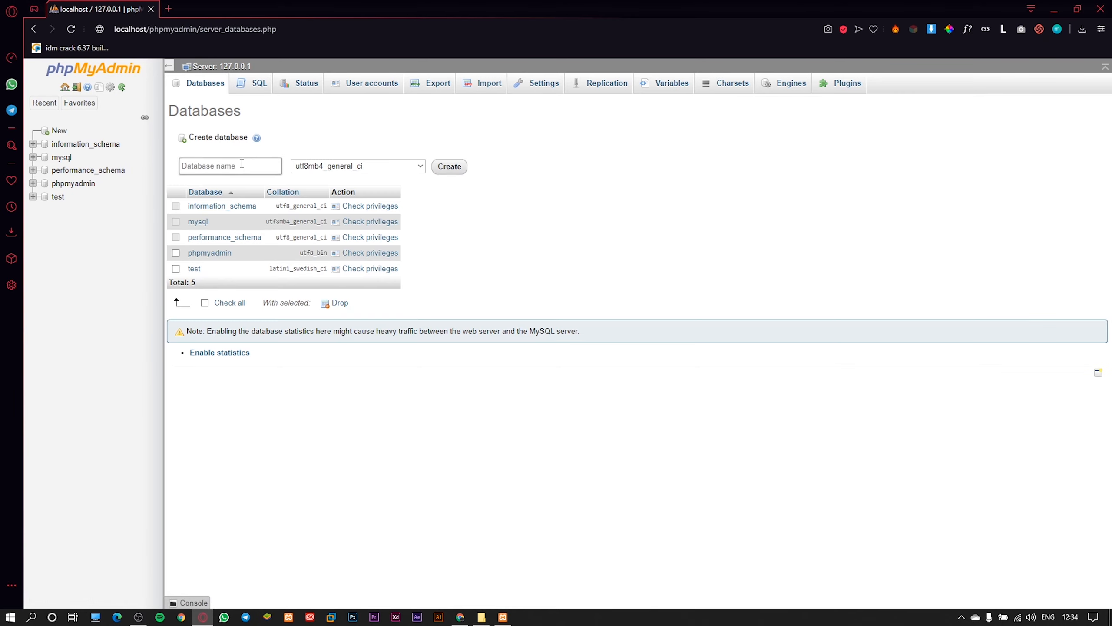
type("WordPress")
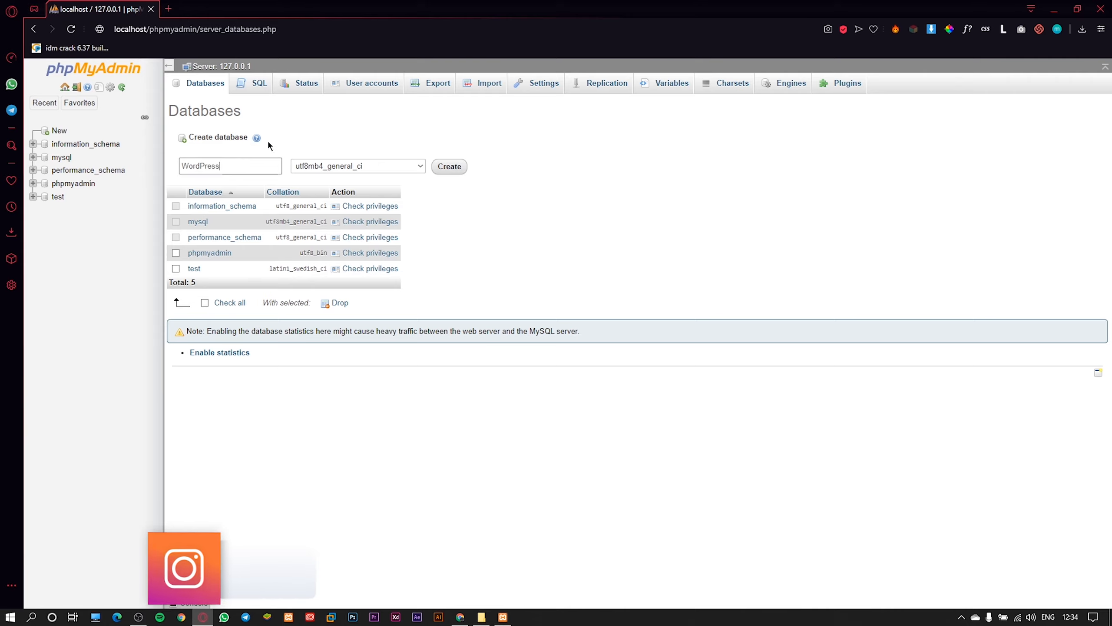
left_click(439, 170)
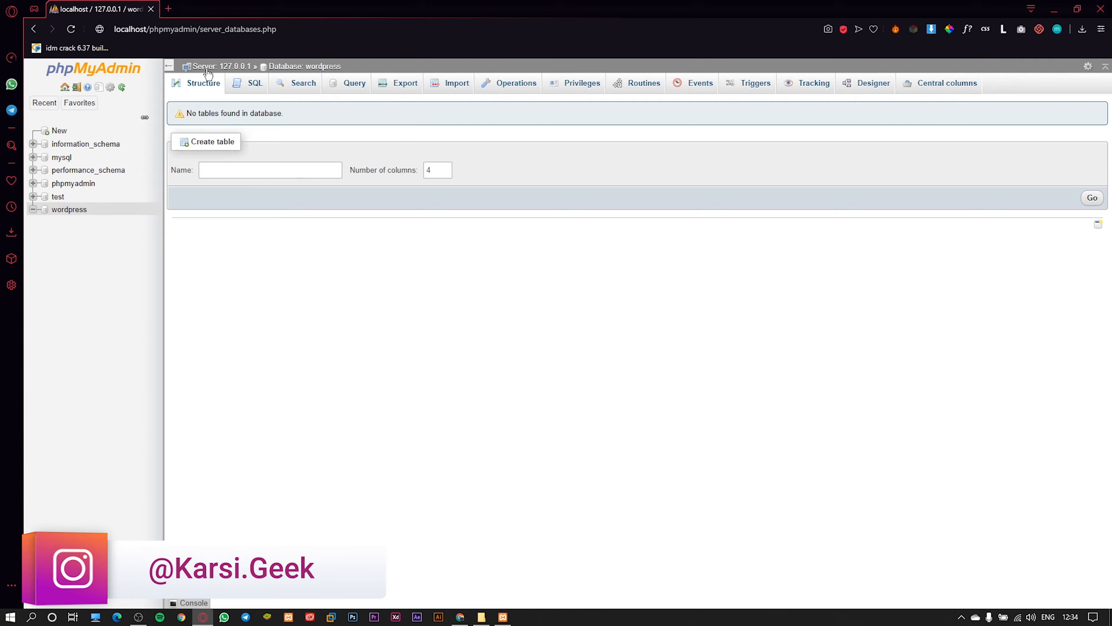
Strip the phpMyAdmin path from the web address and go back to the XAMPP dashboard on localhost
left_click_drag(287, 29, 172, 28)
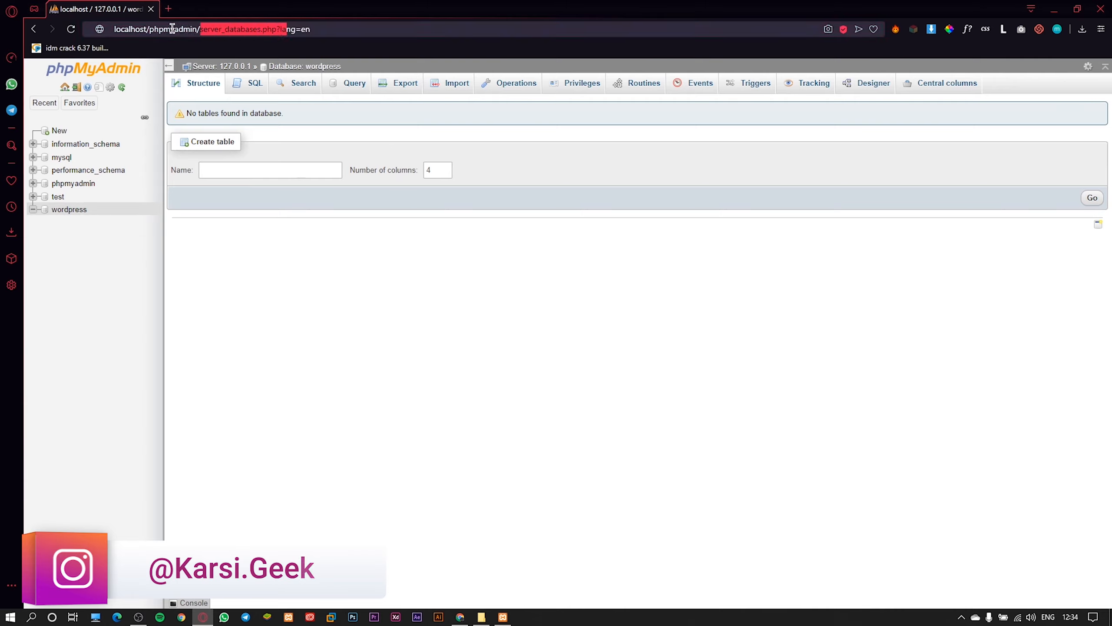
left_click_drag(312, 29, 151, 46)
key("Return")
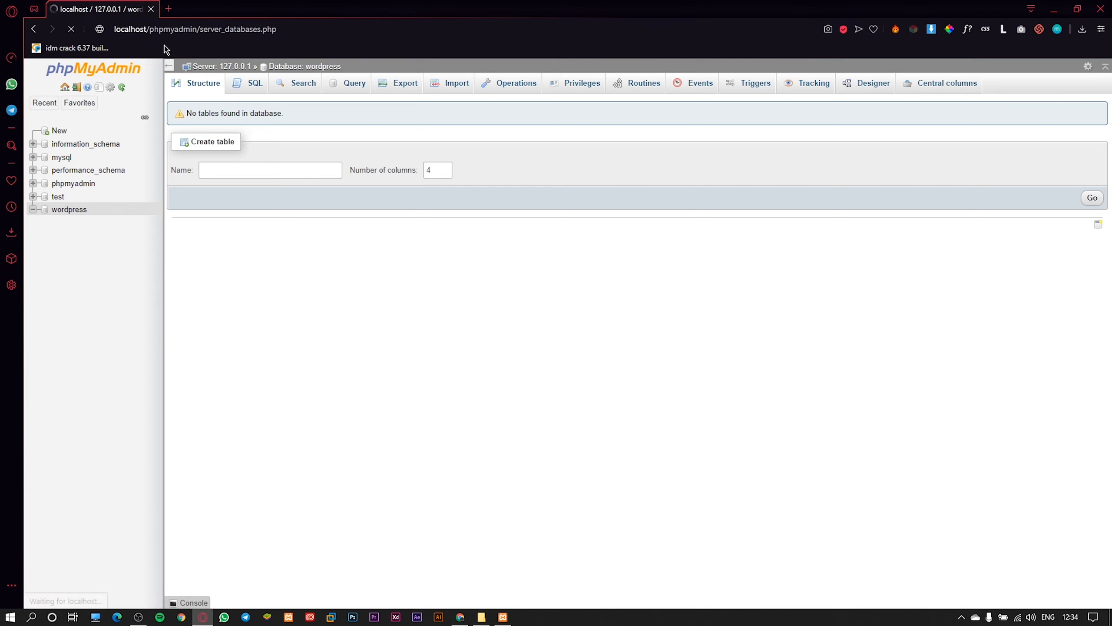
left_click_drag(287, 29, 163, 39)
key("BackSpace")
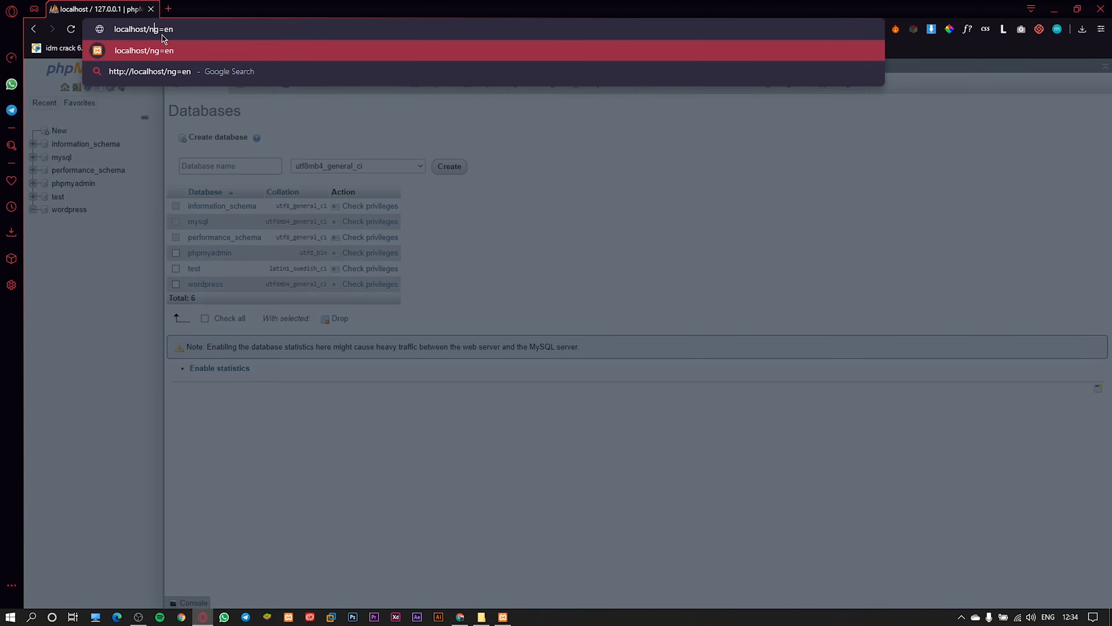
key("BackSpace")
key("BackSpace")
key("BackSpace")
key("BackSpace")
key("BackSpace")
key("BackSpace")
key("Return")
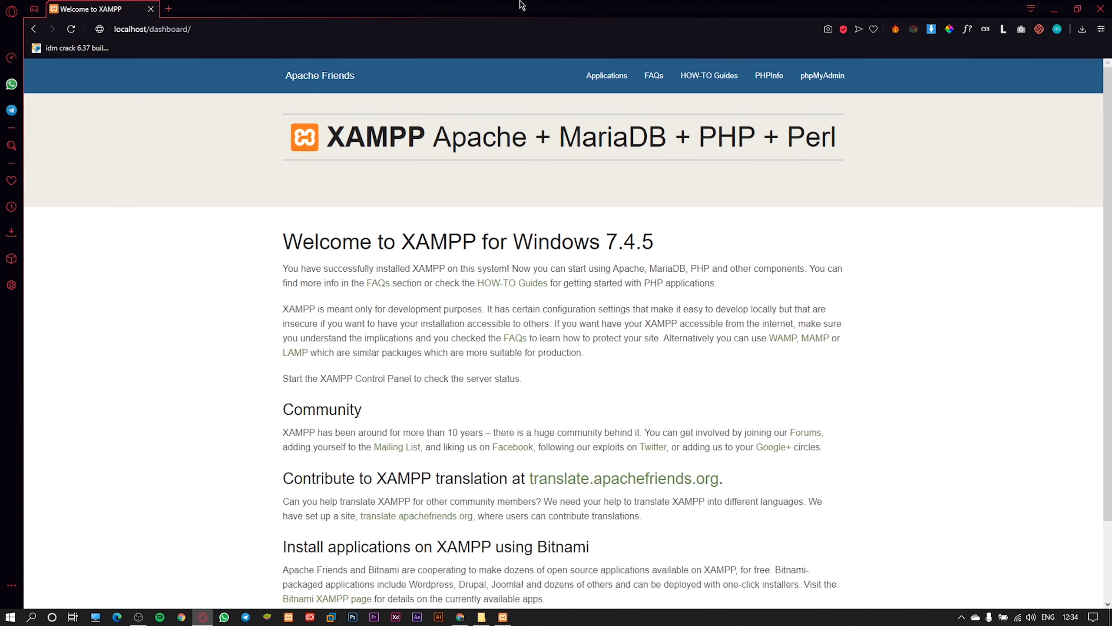
Open localhost/wordpress and continue the WordPress setup in English (United States) to the database connection form
left_click(198, 28)
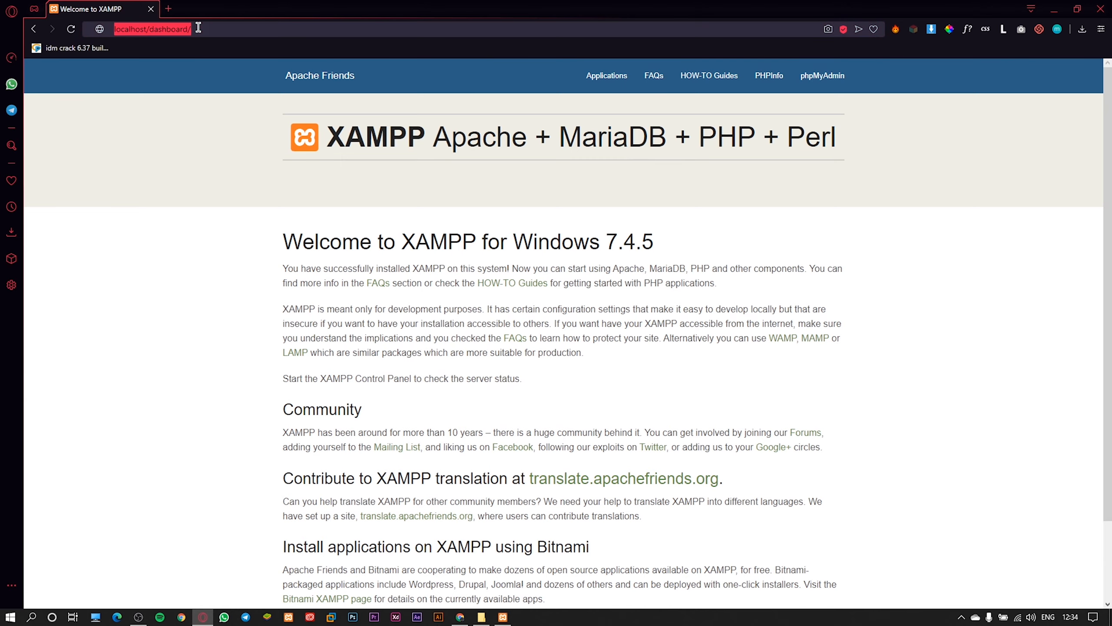
left_click(206, 31)
key("BackSpace")
key("BackSpace")
key("BackSpace")
key("BackSpace")
key("BackSpace")
key("BackSpace")
key("BackSpace")
key("BackSpace")
key("BackSpace")
key("BackSpace")
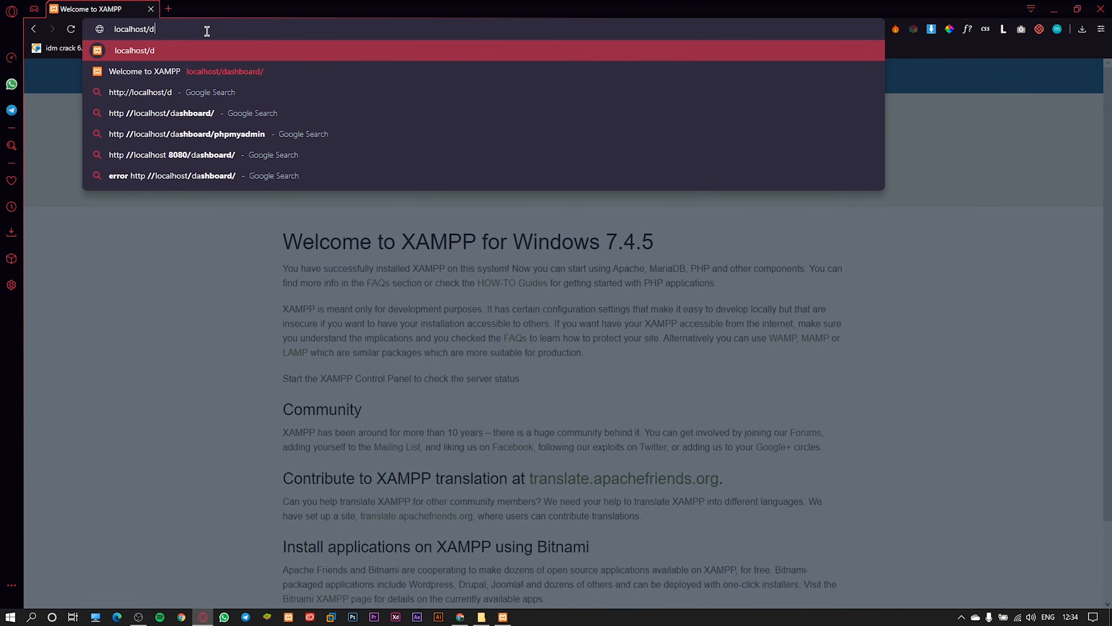
type("wor")
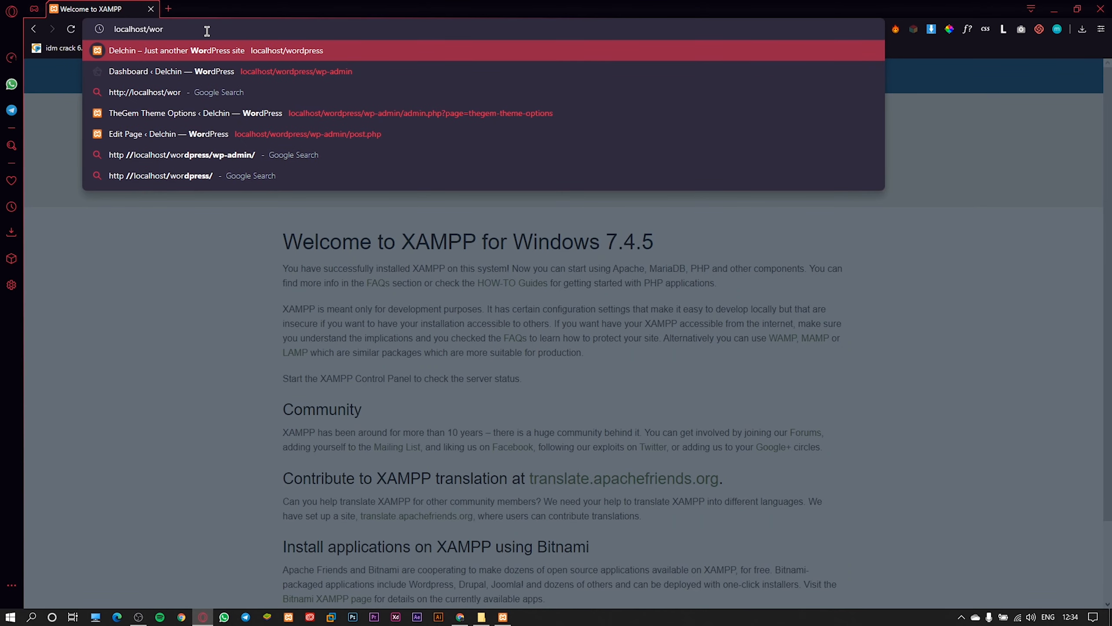
type("dpress")
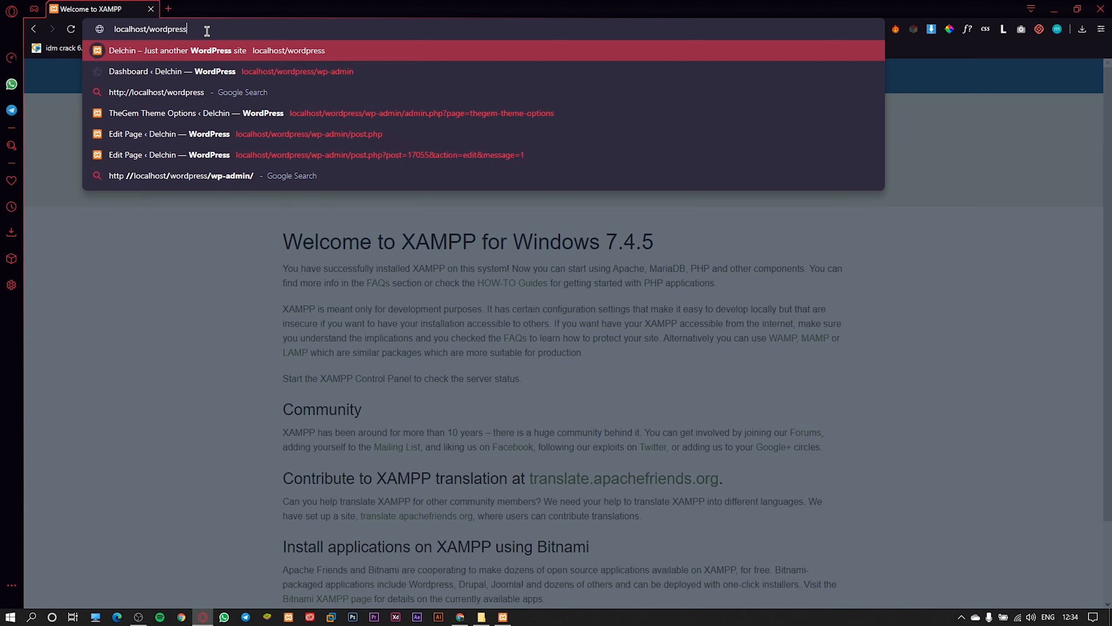
key("Return")
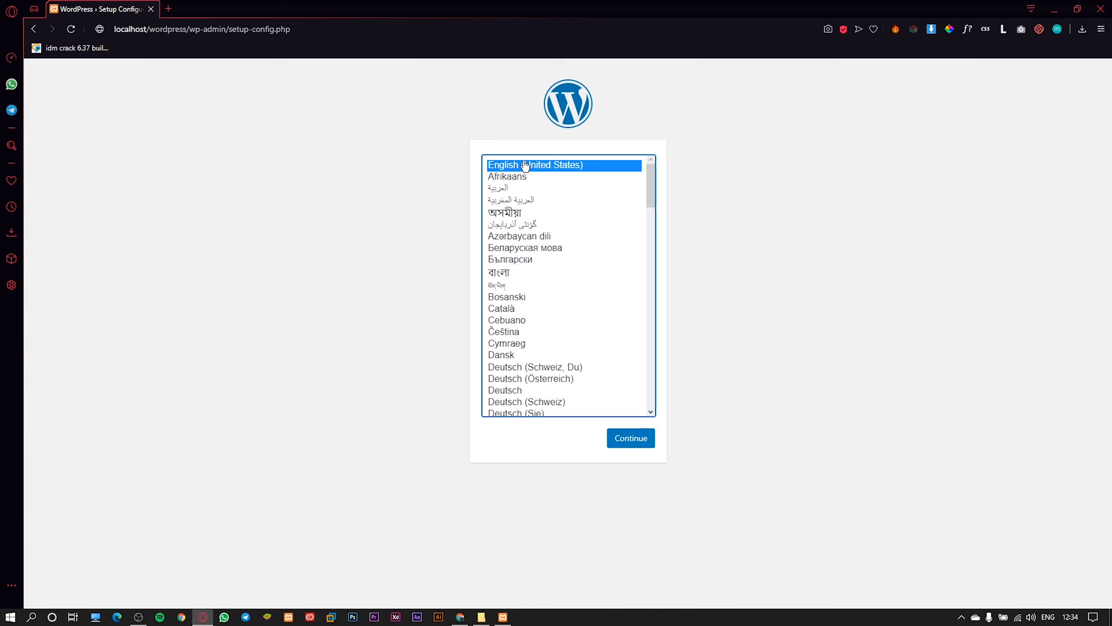
left_click(629, 440)
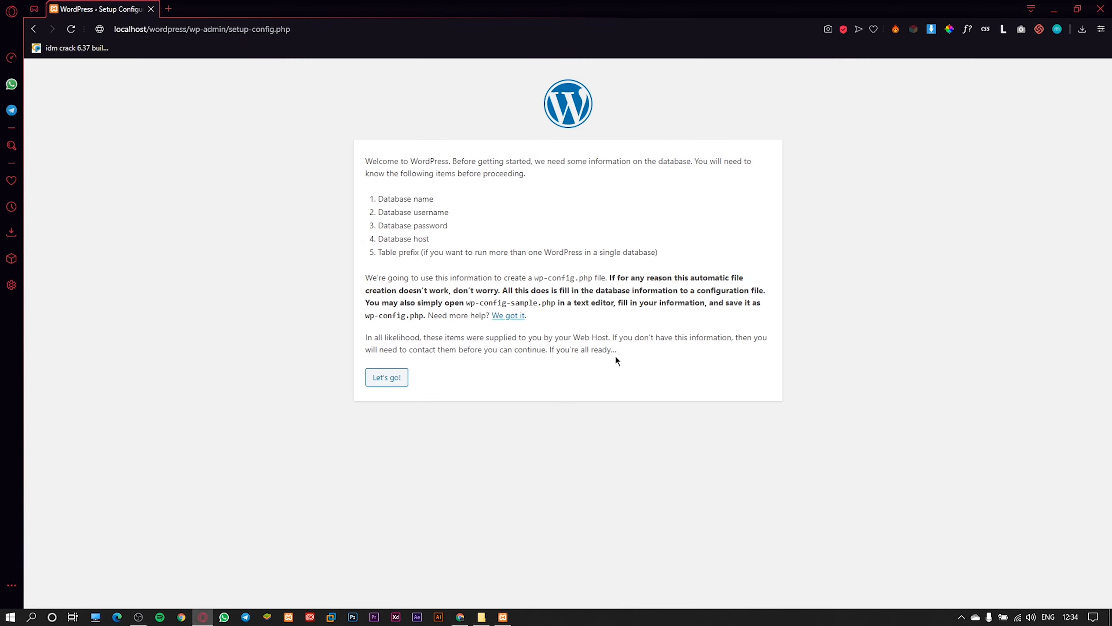
left_click(389, 377)
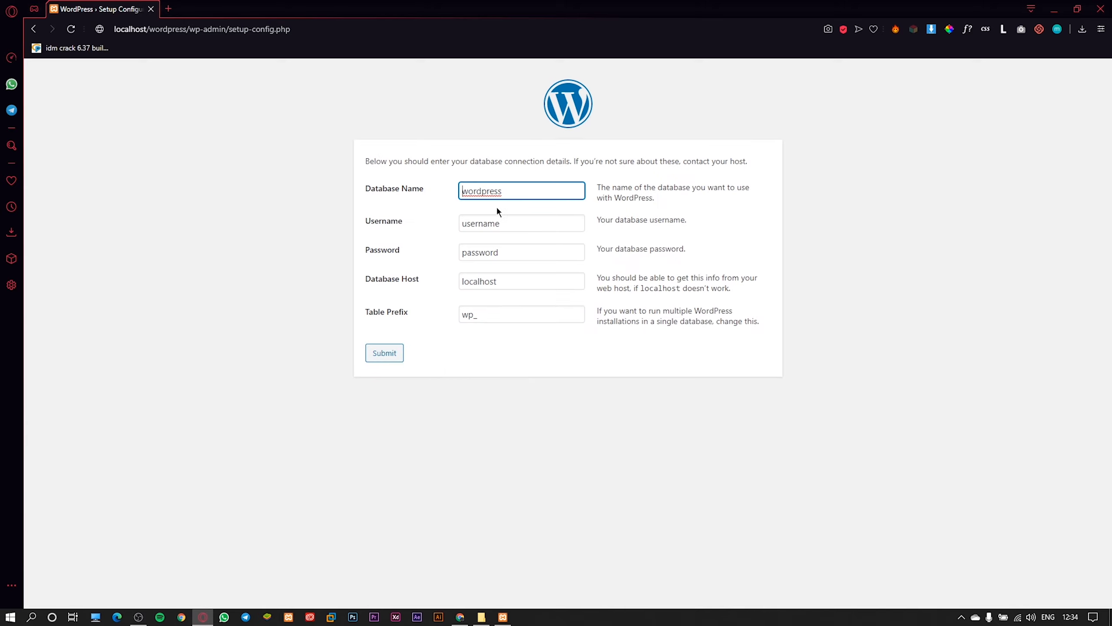
Set the database username to root and leave the password empty in the connection details for the wordpress database
left_click_drag(511, 190, 465, 193)
left_click(522, 191)
key("Tab")
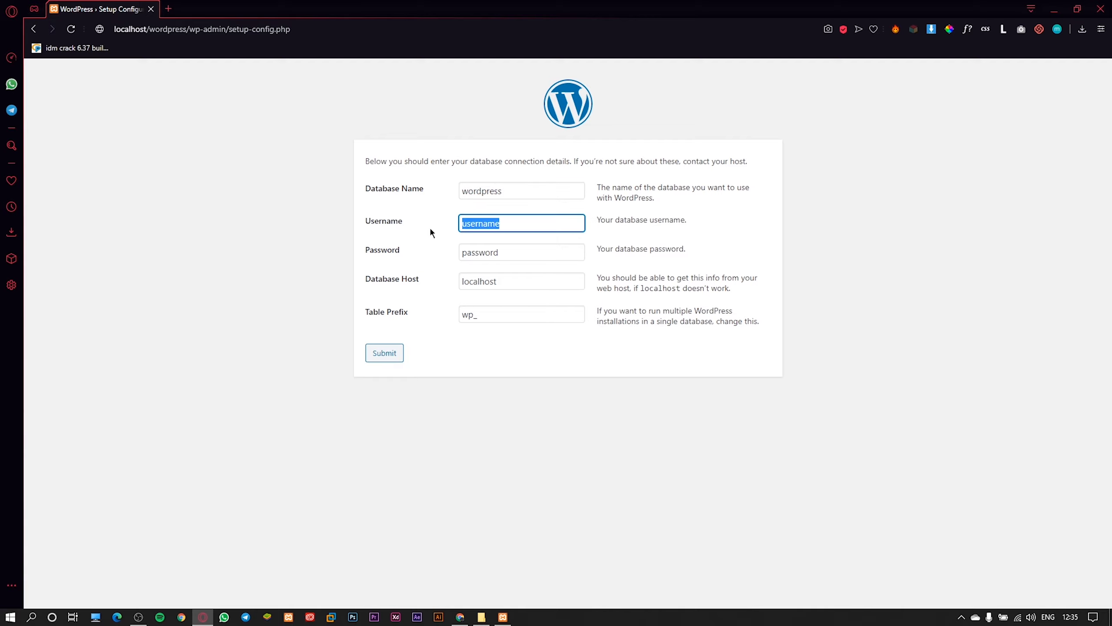
type("root")
key("Tab")
key("BackSpace")
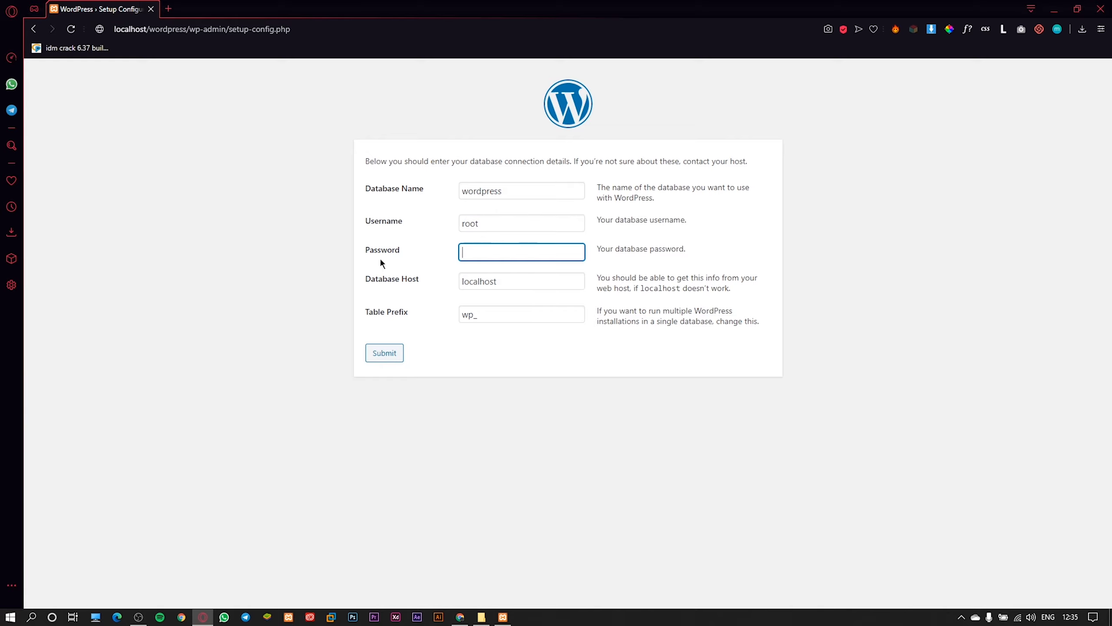
left_click(493, 312)
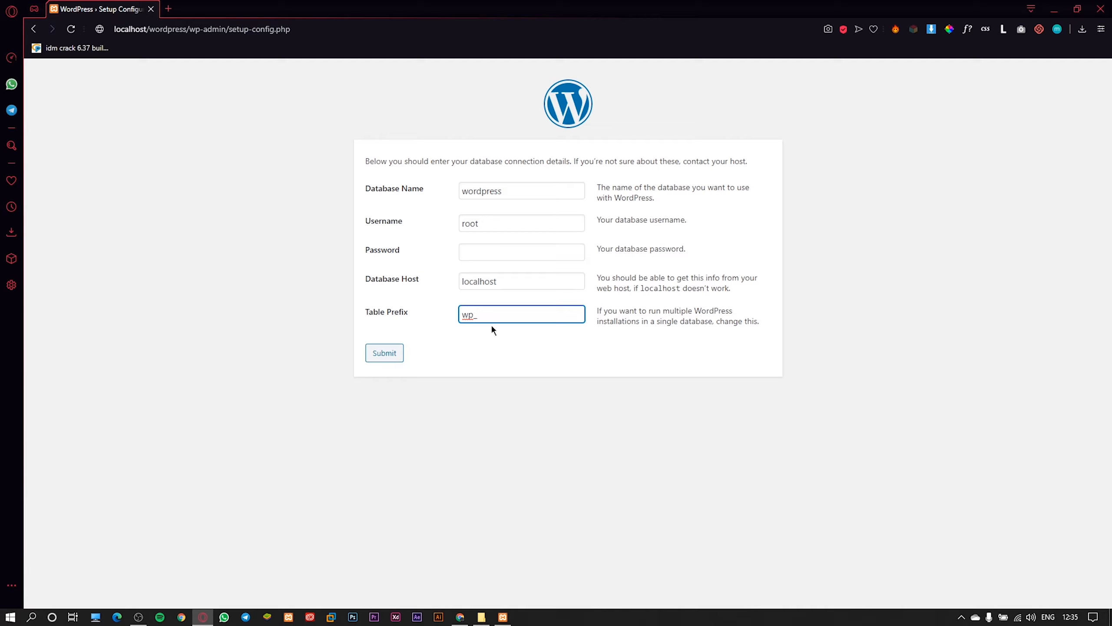